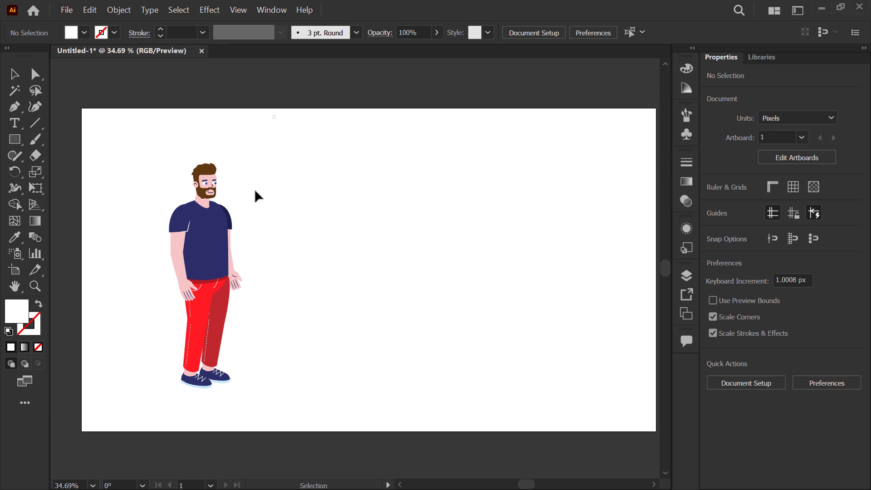
# Step: Move the bearded character slightly up on the artboard and duplicate it a short distance to its right
pyautogui.moveTo(276, 117); pyautogui.dragTo(171, 383)
pyautogui.moveTo(208, 310); pyautogui.dragTo(213, 293)
pyautogui.moveTo(217, 260); pyautogui.dragTo(304, 261)
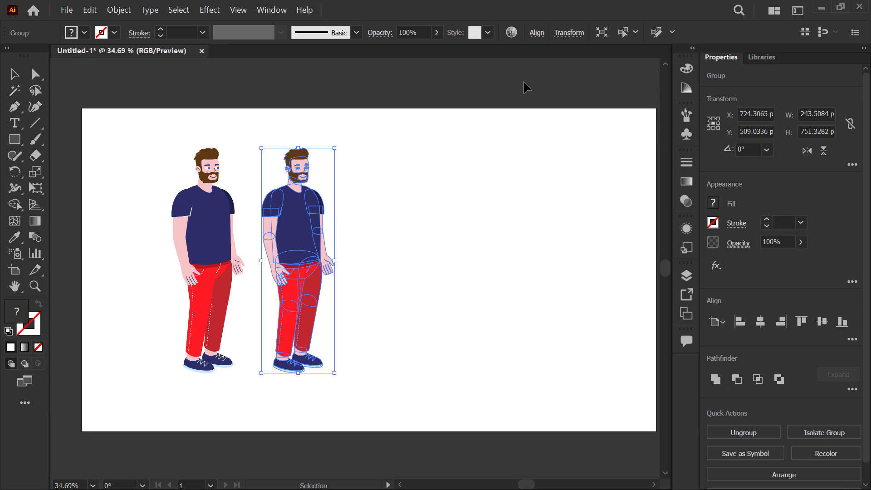
# Step: Open the Symbols panel beside the artwork
pyautogui.click(282, 16)
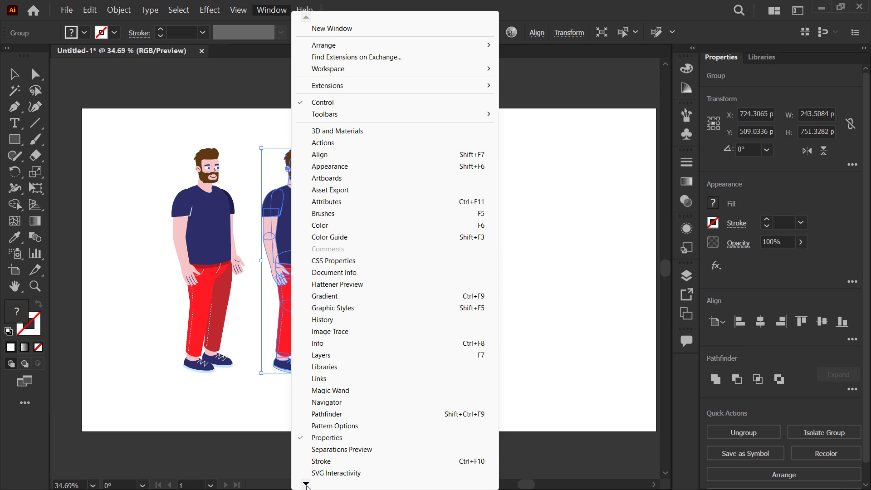
pyautogui.moveTo(307, 484)
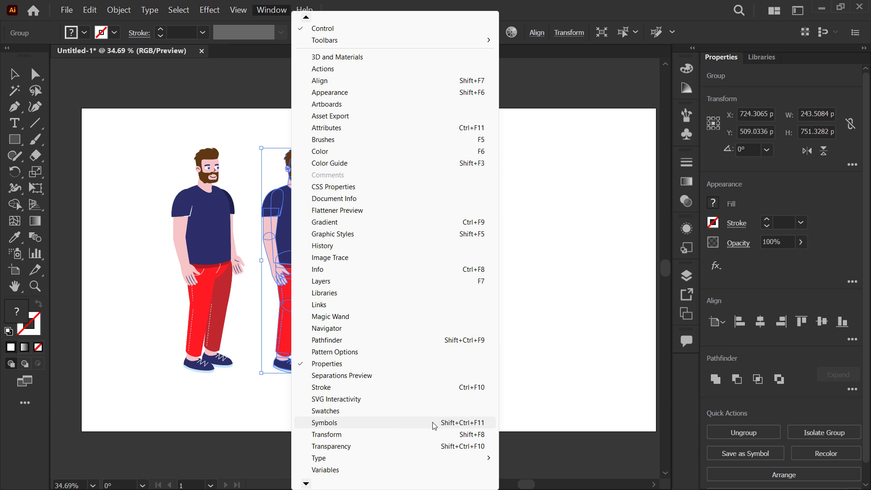
pyautogui.click(661, 303)
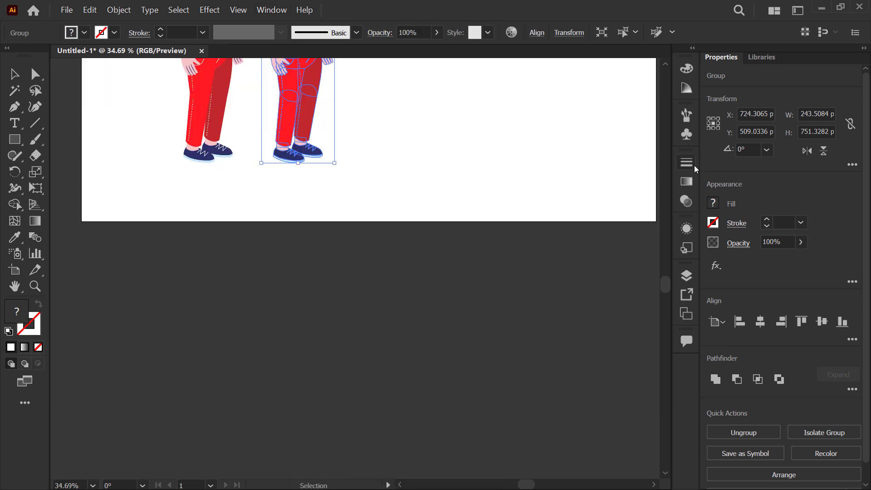
pyautogui.click(687, 135)
pyautogui.scroll(5, 383, 186)
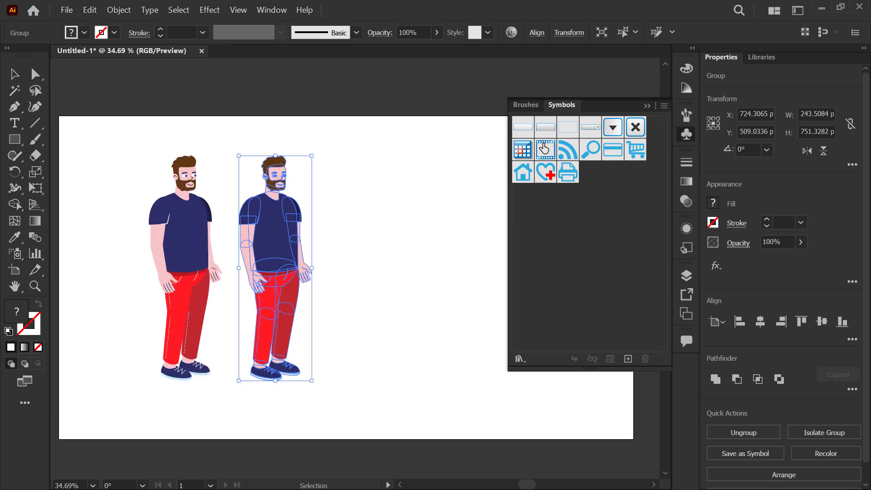
# Step: Delete all the default symbols from the document's symbol collection
pyautogui.click(523, 132)
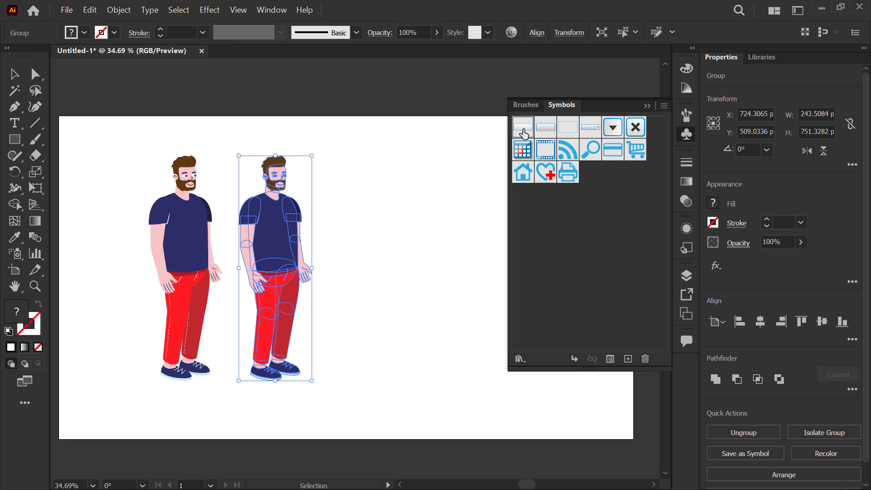
pyautogui.keyDown('shift'); pyautogui.click(565, 175); pyautogui.keyUp('shift')
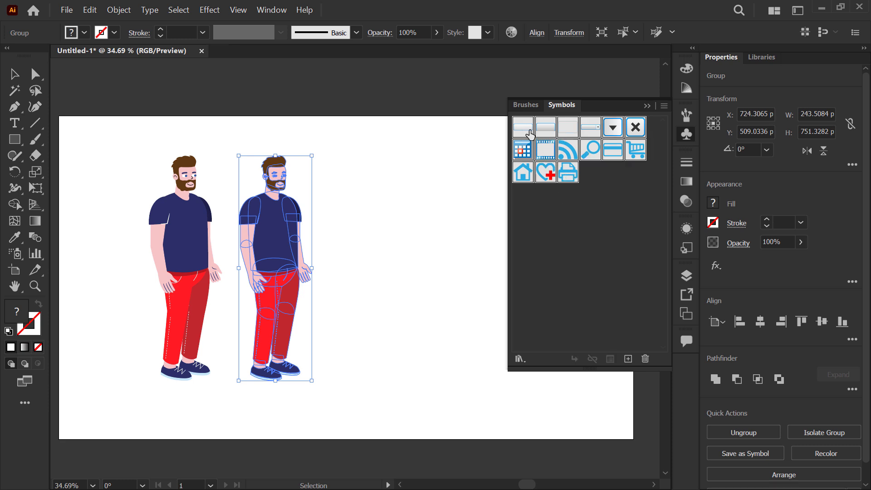
pyautogui.click(646, 359)
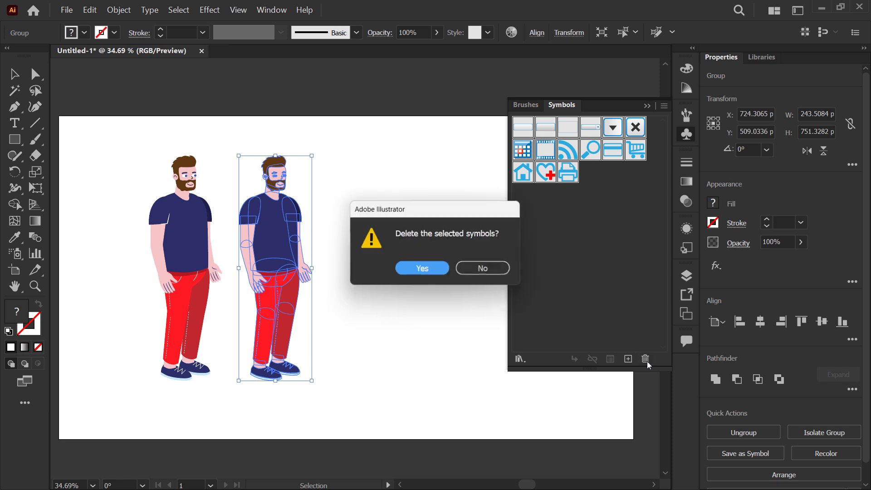
pyautogui.click(420, 268)
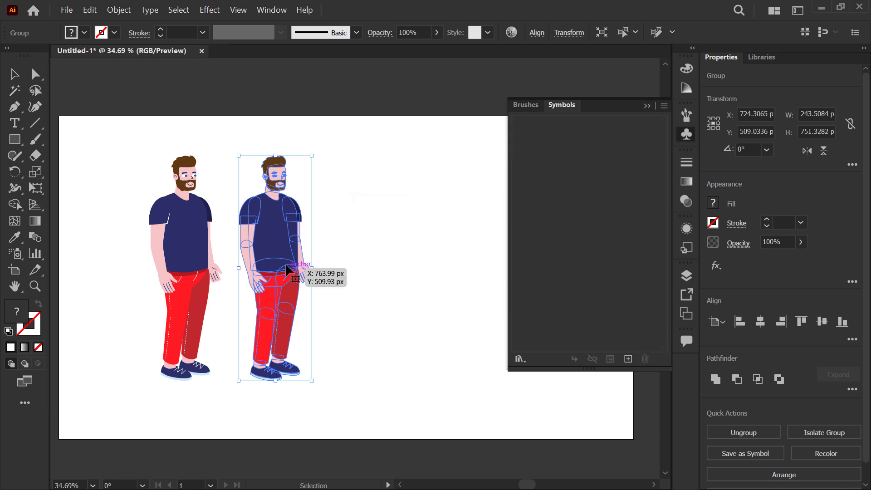
# Step: Turn the duplicated character into a static symbol named CH1 with the Movie Clip export type
pyautogui.moveTo(287, 270); pyautogui.dragTo(586, 151)
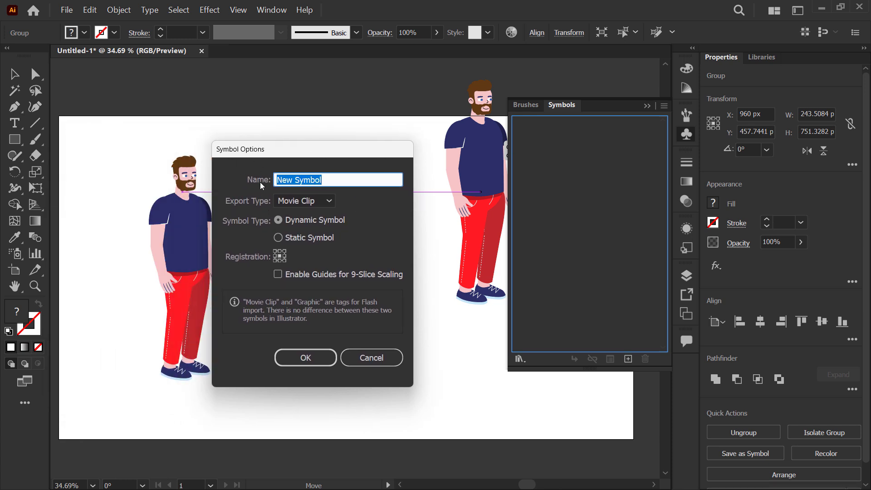
pyautogui.write('CH')
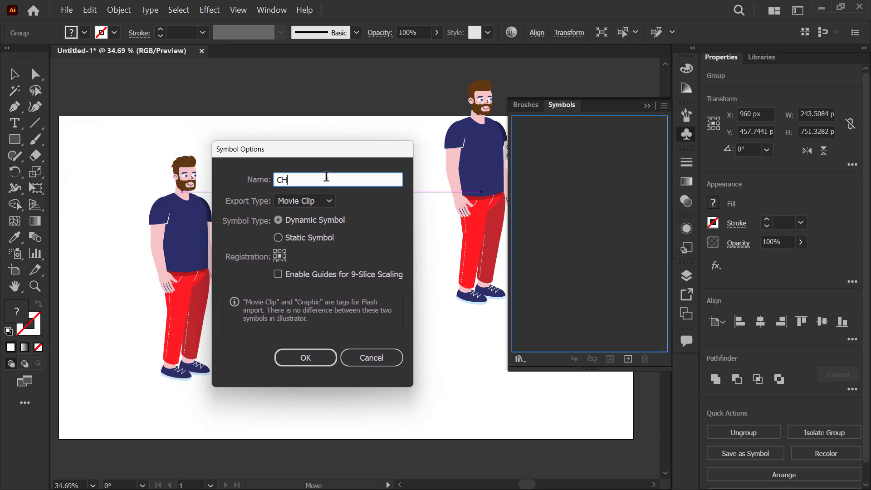
pyautogui.write('!')
pyautogui.press('BackSpace')
pyautogui.write('1')
pyautogui.click(319, 207)
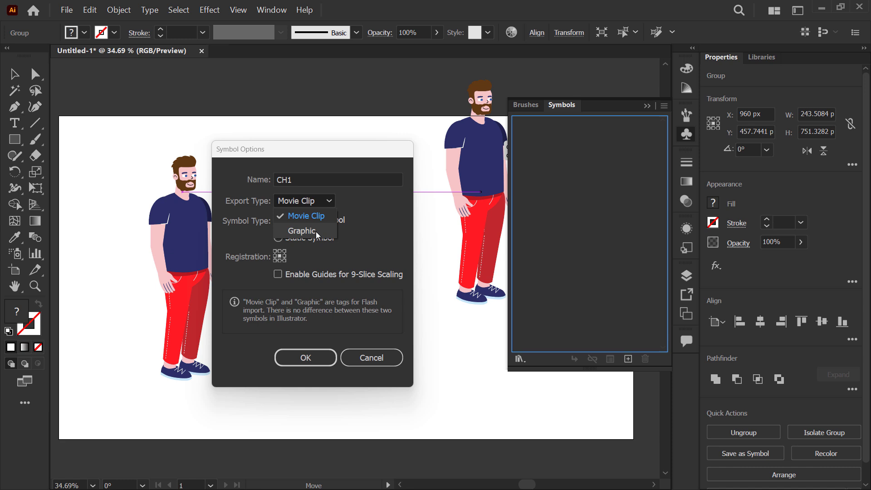
pyautogui.click(325, 218)
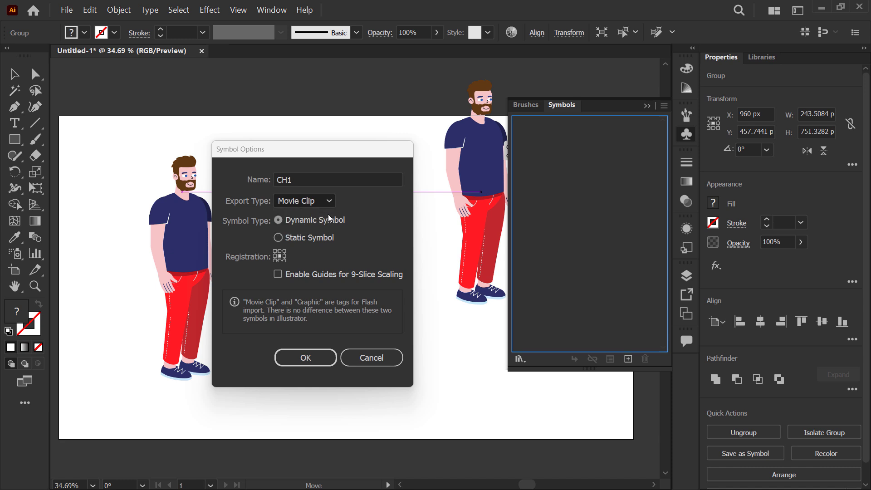
pyautogui.click(304, 219)
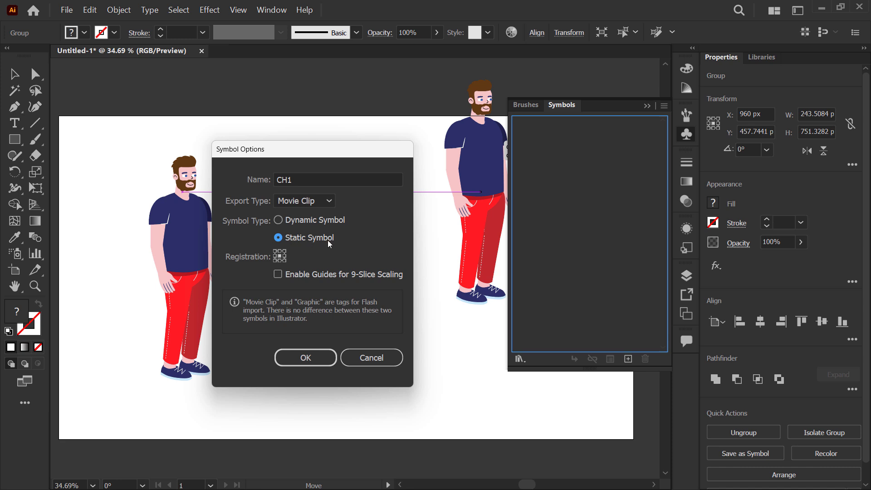
pyautogui.click(333, 361)
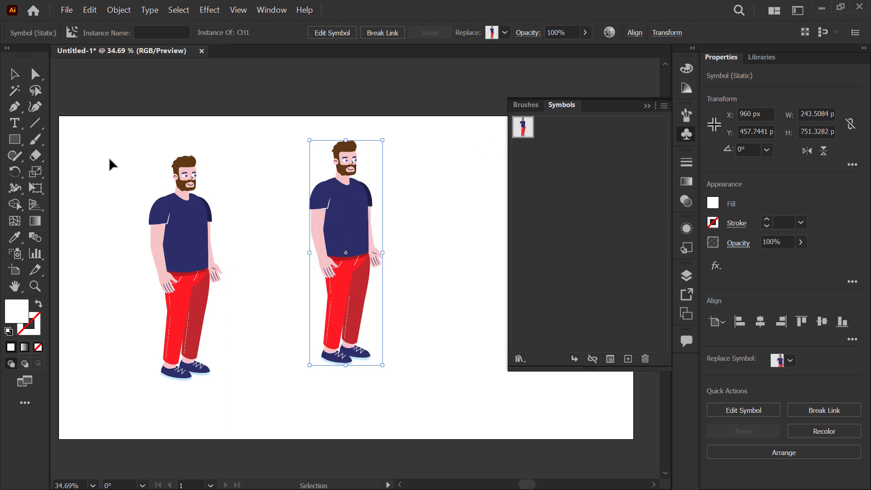
# Step: Remove both characters from the artboard and place one CH1 symbol instance in its left part
pyautogui.moveTo(113, 98); pyautogui.dragTo(416, 399)
pyautogui.press('Delete')
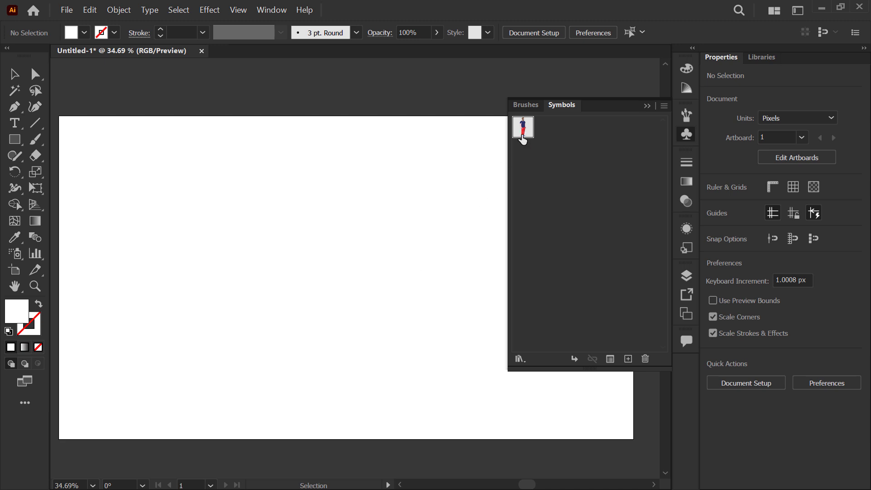
pyautogui.moveTo(523, 127); pyautogui.dragTo(177, 225)
pyautogui.moveTo(188, 189); pyautogui.dragTo(192, 230)
pyautogui.click(297, 201)
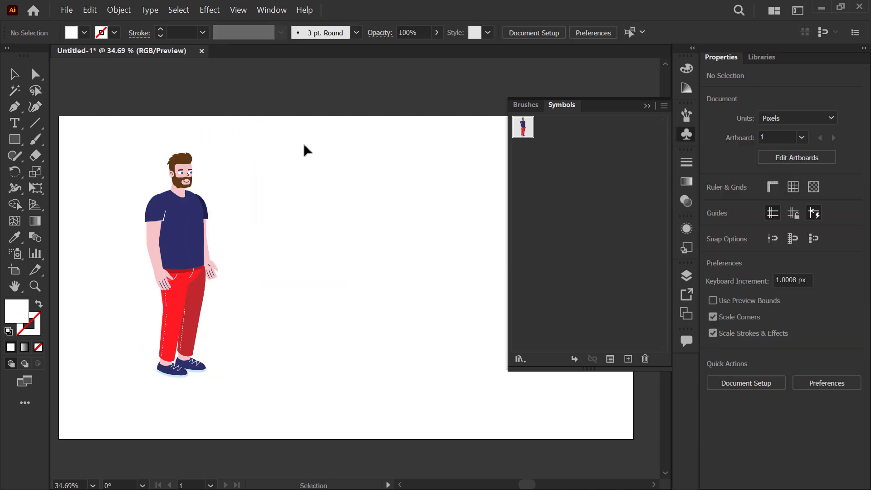
# Step: Try to spray several CH1 instances across the artboard with the Symbol Sprayer
pyautogui.moveTo(231, 123); pyautogui.dragTo(132, 434)
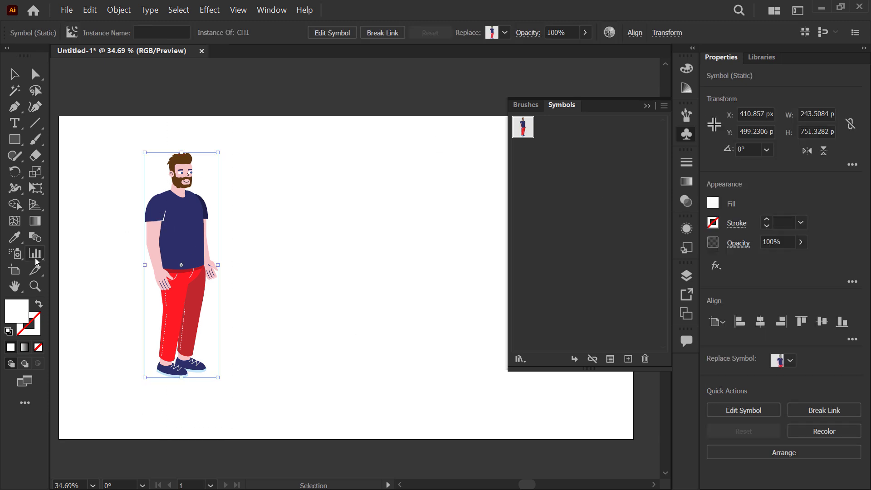
pyautogui.moveTo(20, 257)
pyautogui.mouseDown()
pyautogui.moveTo(75, 269)
pyautogui.moveTo(91, 309)
pyautogui.moveTo(91, 254)
pyautogui.mouseUp()
pyautogui.moveTo(288, 172)
pyautogui.mouseDown()
pyautogui.moveTo(394, 190)
pyautogui.moveTo(313, 309)
pyautogui.mouseUp()
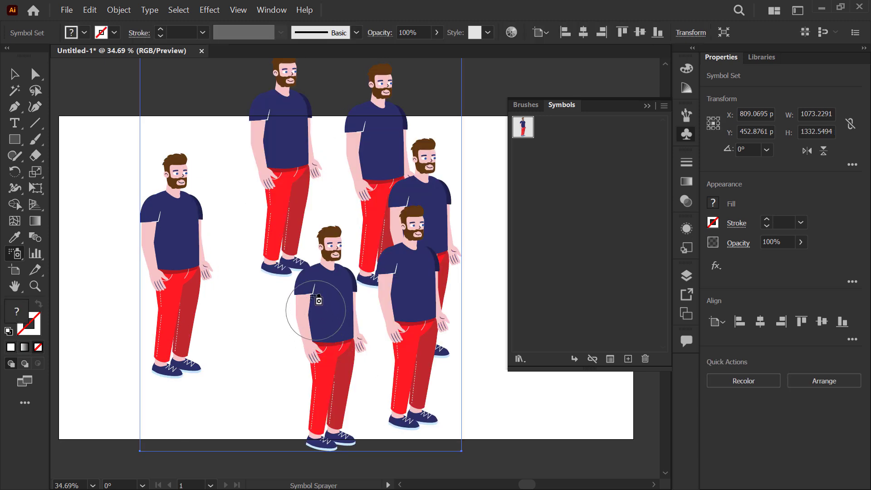
pyautogui.hotkey('ctrl', 'z')
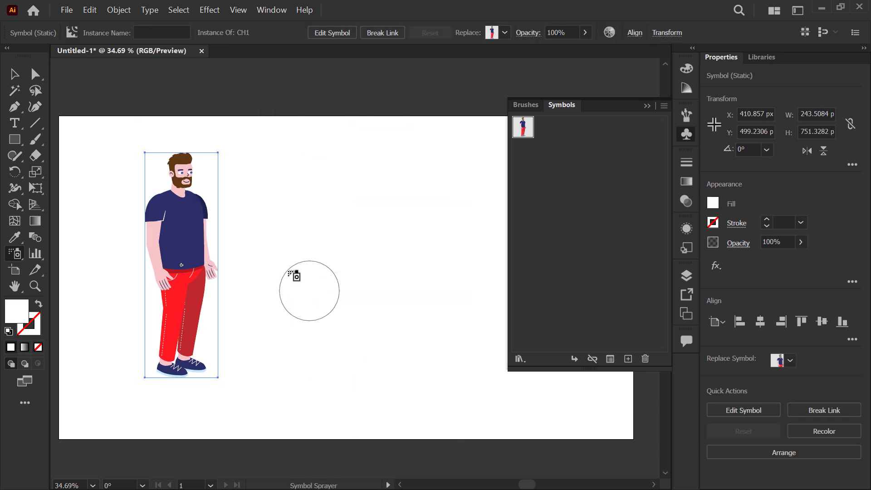
# Step: Duplicate the CH1 instance about 386 px to its right at the same height
pyautogui.click(14, 74)
pyautogui.click(285, 149)
pyautogui.moveTo(264, 174); pyautogui.dragTo(282, 156)
pyautogui.moveTo(226, 202); pyautogui.dragTo(302, 185)
pyautogui.scroll(2, 314, 188)
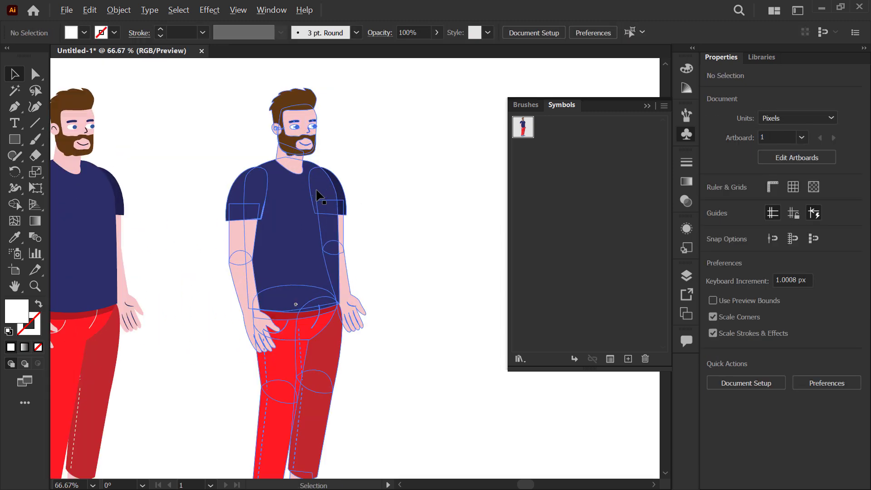
# Step: Open the CH1 symbol definition for editing from the right-hand instance, accepting that edits apply to all instances
pyautogui.moveTo(243, 186); pyautogui.dragTo(291, 187)
pyautogui.scroll(1, 411, 143)
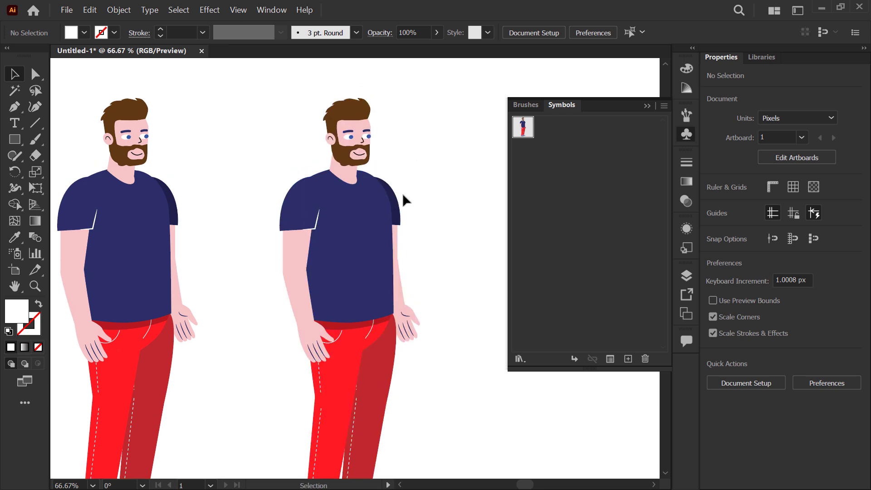
pyautogui.scroll(-1, 321, 218)
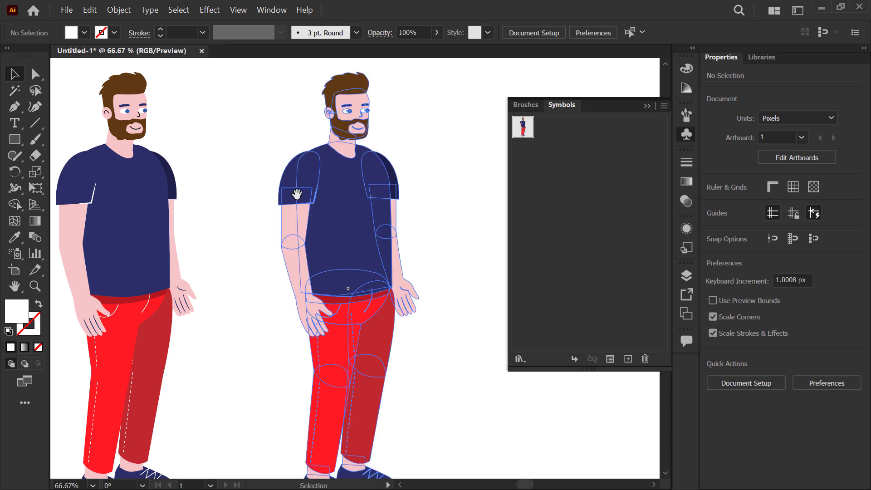
pyautogui.moveTo(301, 196); pyautogui.dragTo(306, 190)
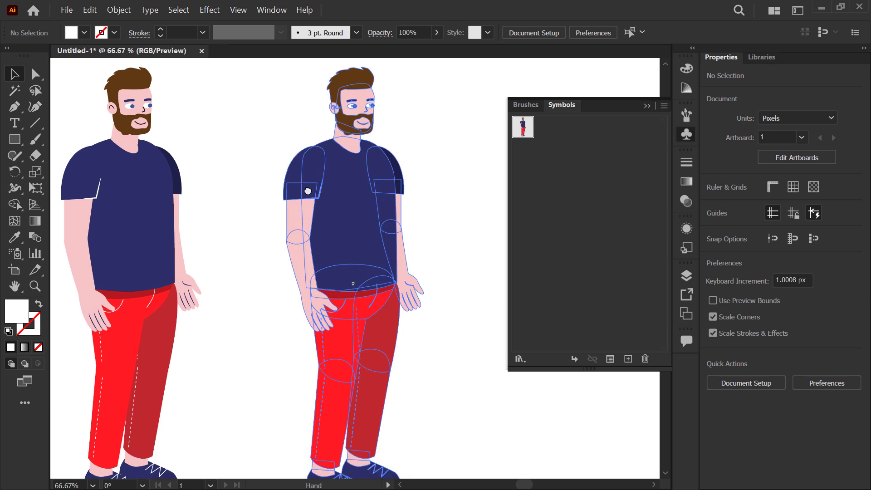
pyautogui.click(342, 176)
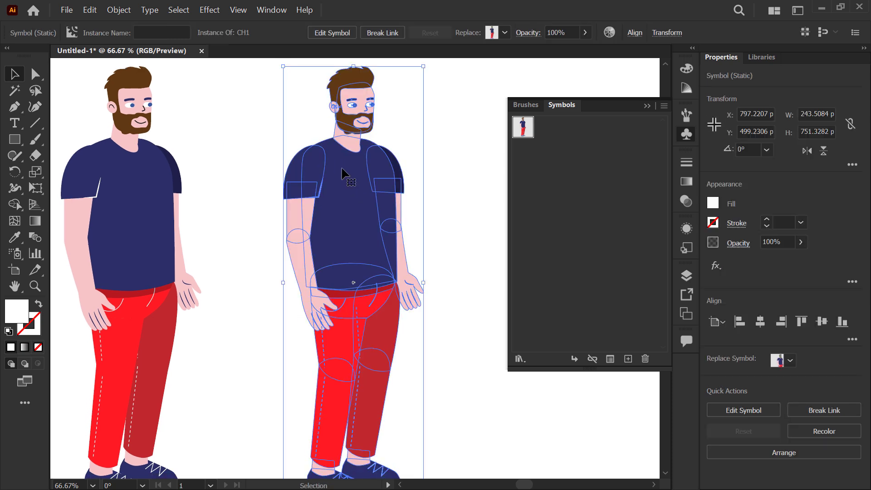
pyautogui.click(341, 35)
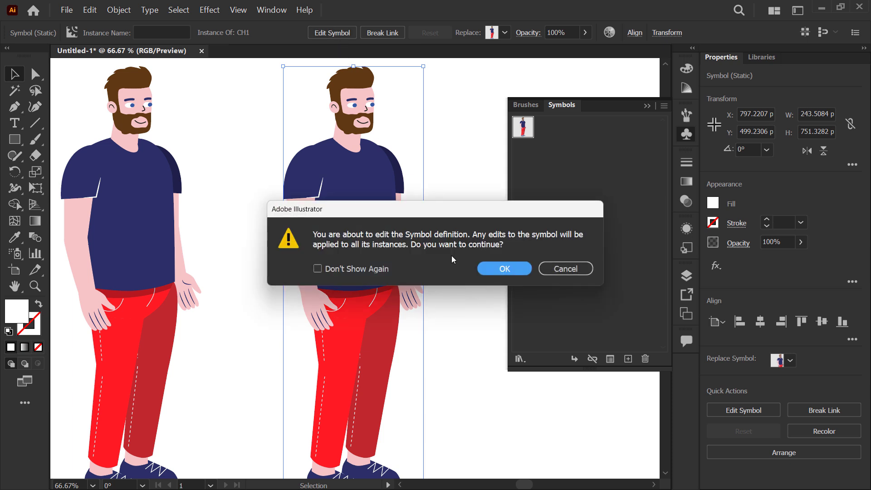
pyautogui.click(487, 268)
# Step: Isolate the character group in the symbol and move its left-hand arm about 7 px right and 3 px down
pyautogui.scroll(3, 317, 172)
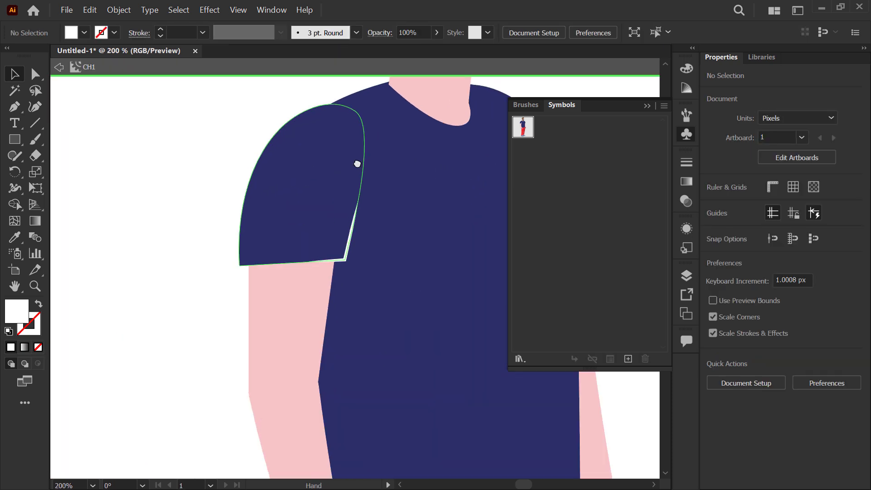
pyautogui.scroll(-1, 287, 161)
pyautogui.moveTo(288, 159); pyautogui.dragTo(265, 187)
pyautogui.click(256, 192)
pyautogui.scroll(1, 239, 186)
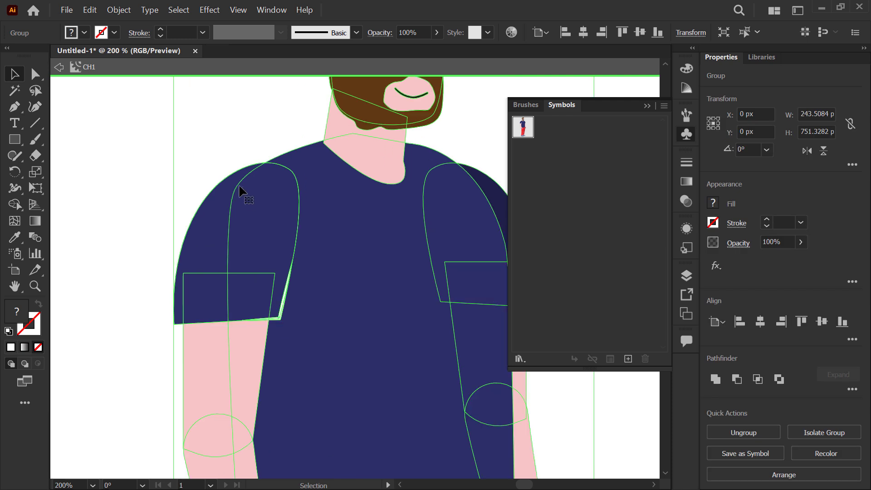
pyautogui.doubleClick(250, 205)
pyautogui.click(252, 214)
pyautogui.moveTo(267, 211)
pyautogui.mouseDown()
pyautogui.moveTo(275, 220)
pyautogui.moveTo(275, 209)
pyautogui.mouseUp()
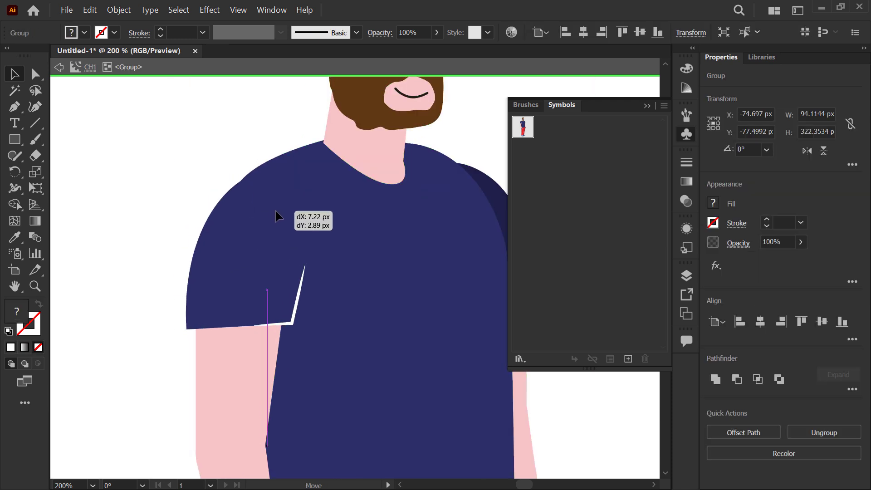
pyautogui.scroll(-3, 222, 188)
pyautogui.moveTo(186, 183); pyautogui.dragTo(250, 169)
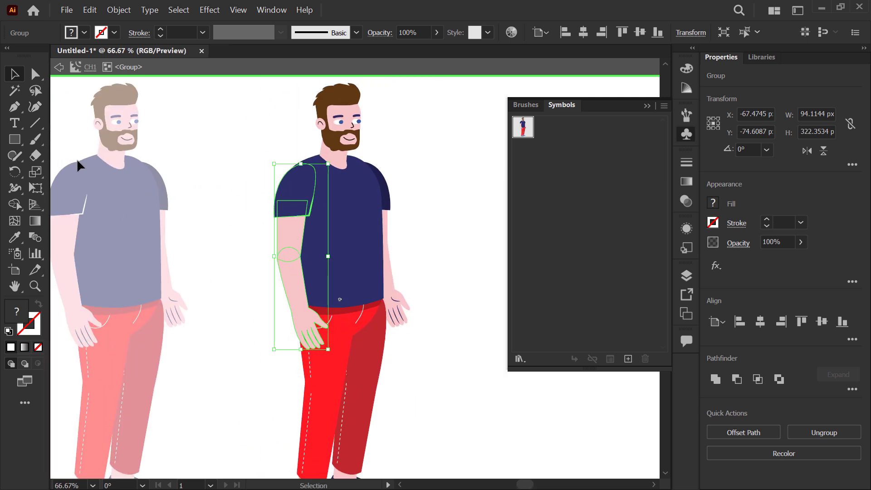
# Step: Leave symbol editing mode and bring both CH1 instances on the artboard into view
pyautogui.scroll(5, 350, 169)
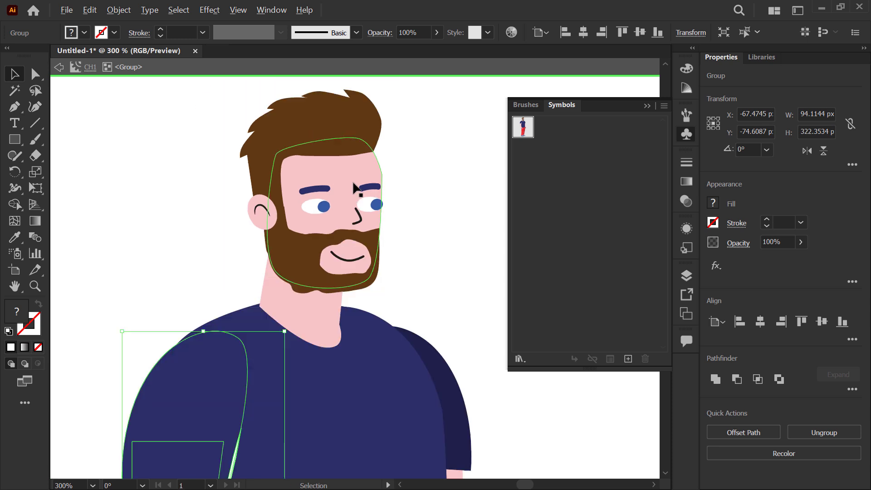
pyautogui.scroll(-2, 353, 186)
pyautogui.click(350, 166)
pyautogui.moveTo(381, 111); pyautogui.dragTo(405, 125)
pyautogui.click(140, 189)
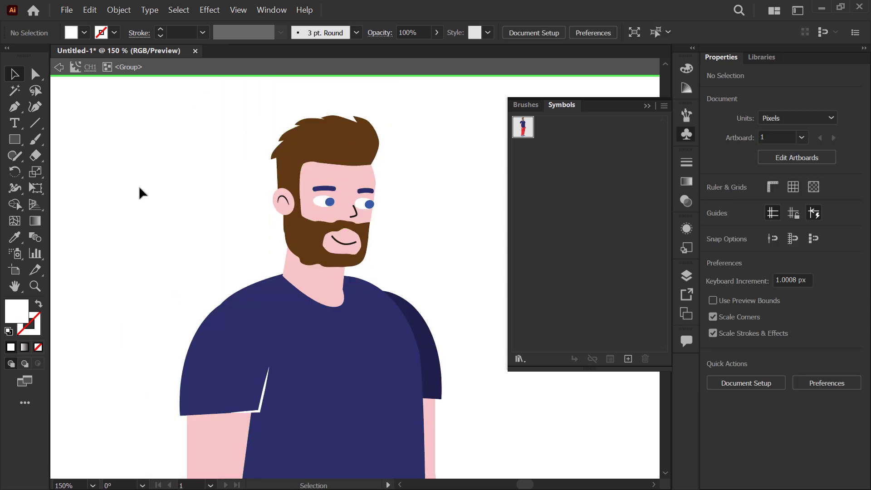
pyautogui.click(58, 67)
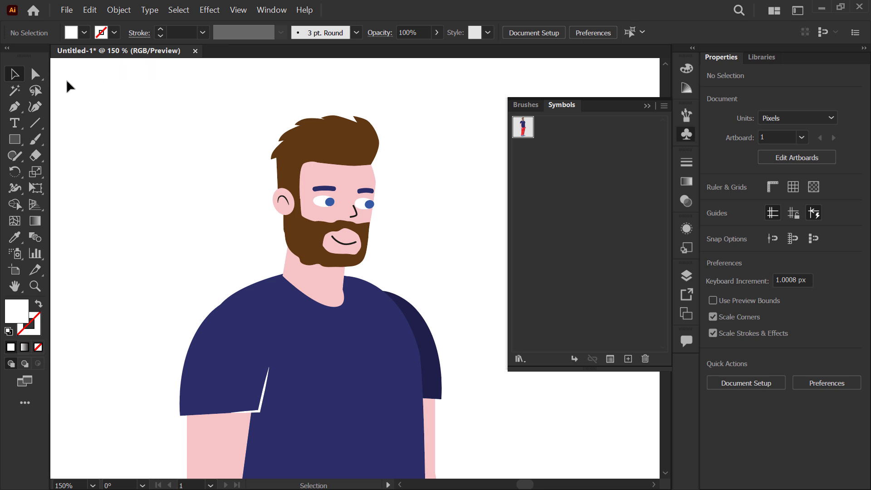
pyautogui.scroll(-3, 388, 231)
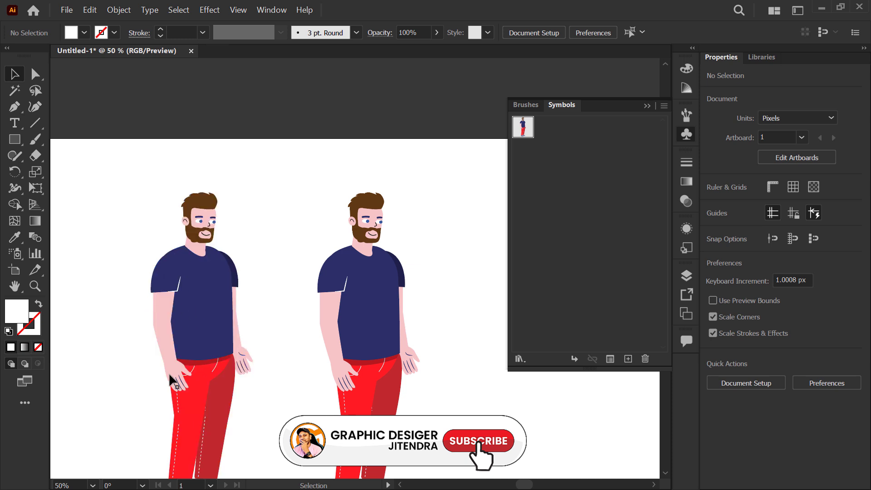
pyautogui.scroll(-3, 283, 290)
pyautogui.scroll(1, 269, 278)
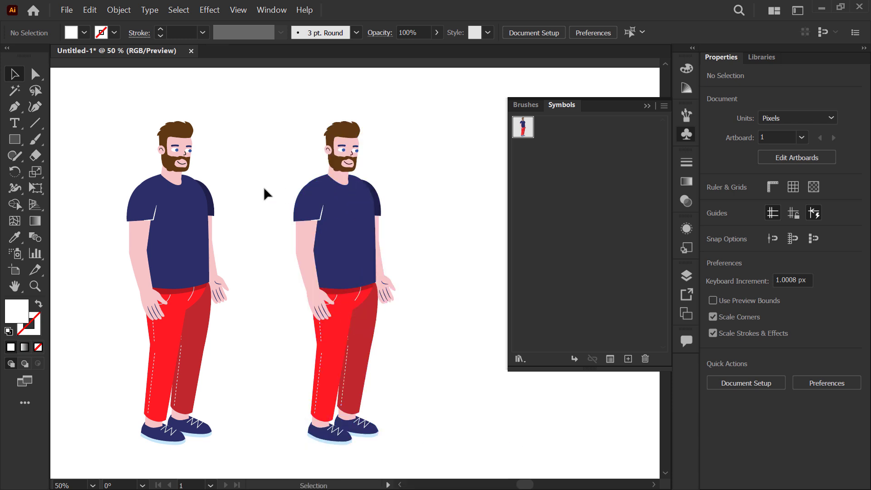
pyautogui.click(338, 230)
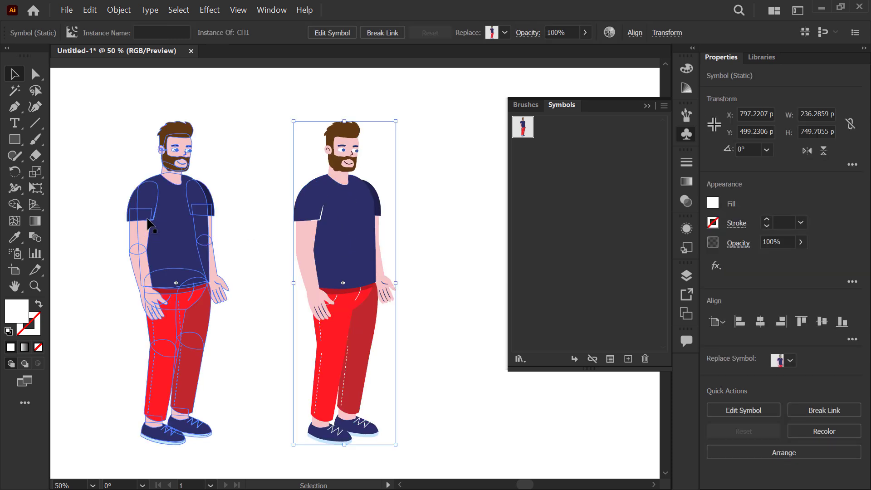
pyautogui.click(228, 152)
pyautogui.click(327, 215)
pyautogui.click(289, 194)
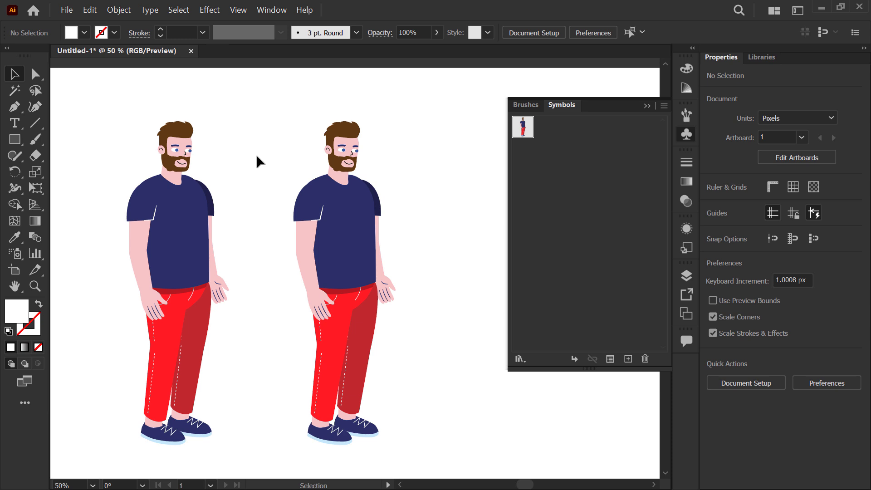
pyautogui.moveTo(259, 159); pyautogui.dragTo(235, 147)
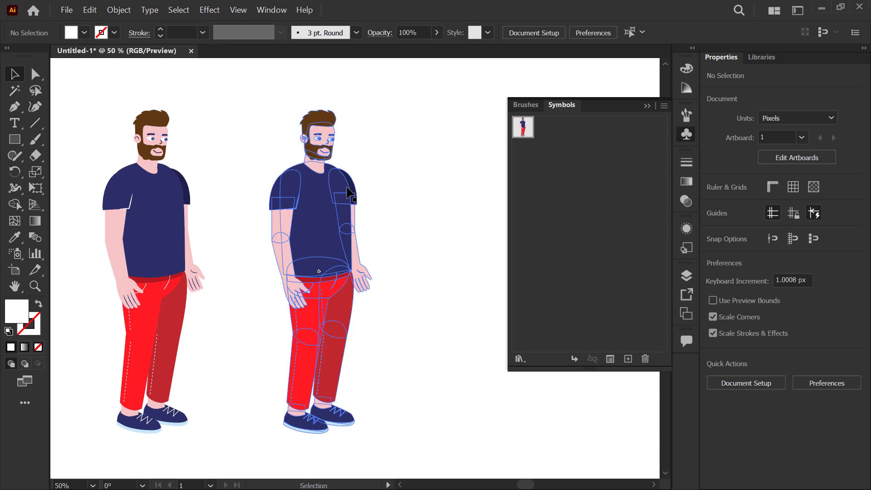
# Step: Break the left-hand CH1 instance's link to its symbol and delete the right-hand instance
pyautogui.click(162, 125)
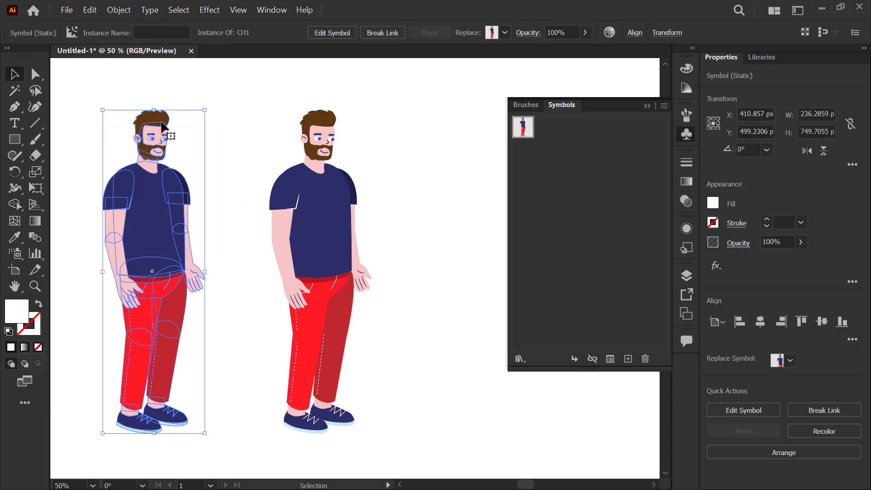
pyautogui.click(385, 37)
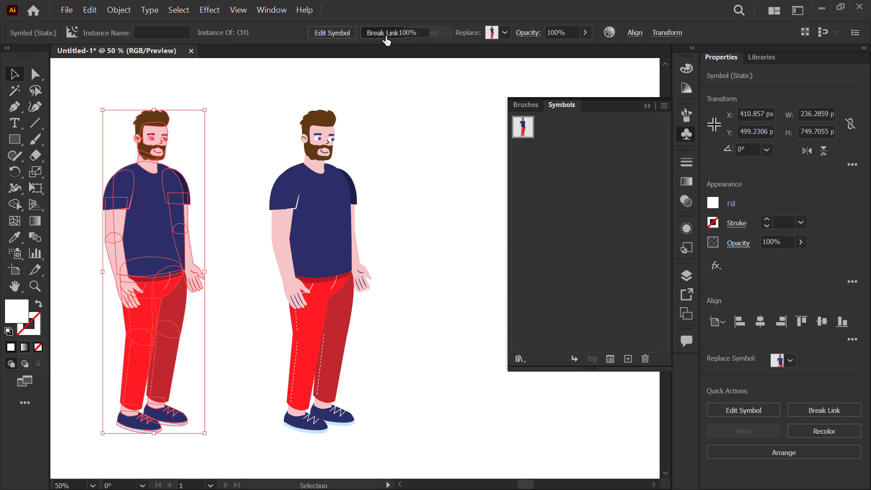
pyautogui.click(379, 152)
pyautogui.click(313, 256)
pyautogui.press('Delete')
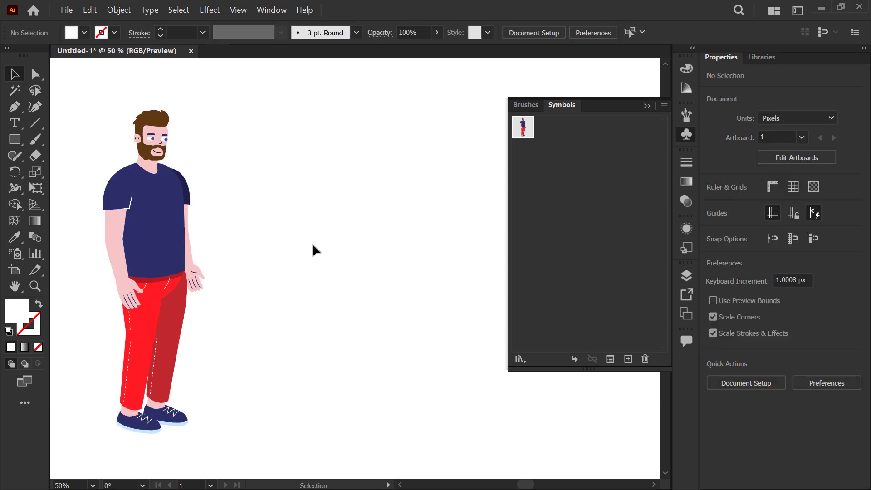
# Step: Save the unlinked character artwork as a dynamic symbol named CH2 with the Movie Clip export type
pyautogui.moveTo(154, 249); pyautogui.dragTo(549, 182)
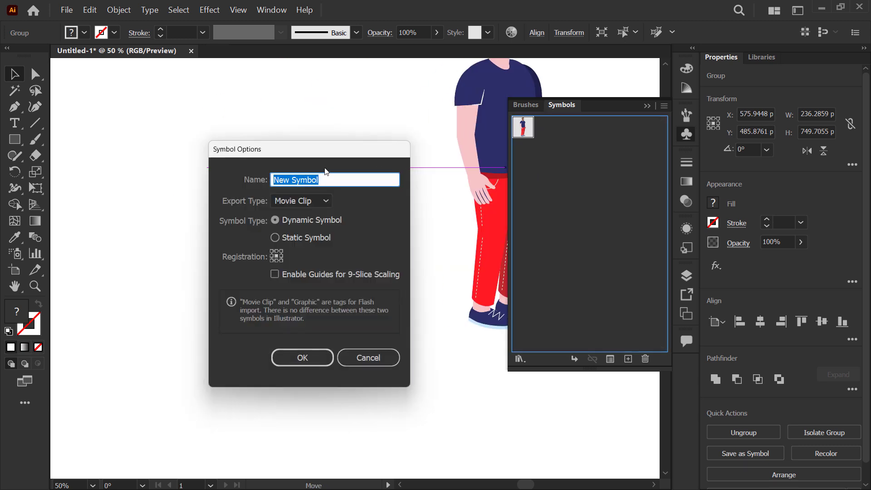
pyautogui.write('C')
pyautogui.write('H2')
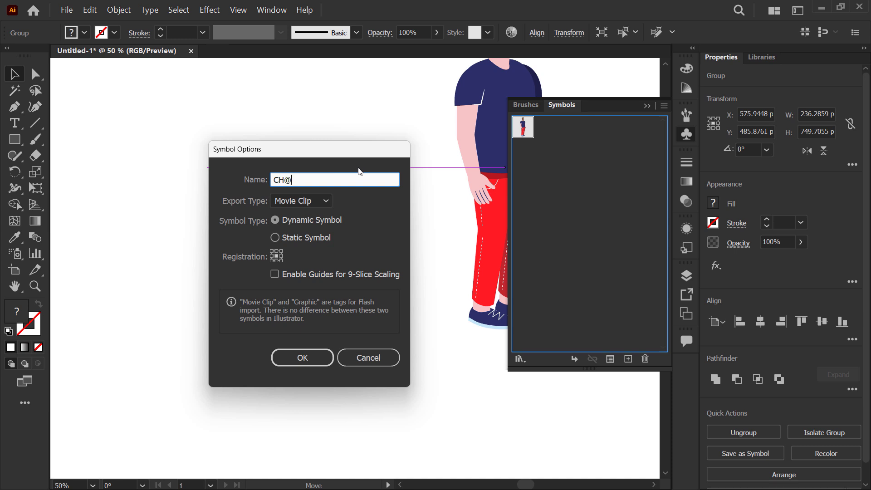
pyautogui.press('BackSpace')
pyautogui.write('2')
pyautogui.click(305, 359)
pyautogui.click(416, 241)
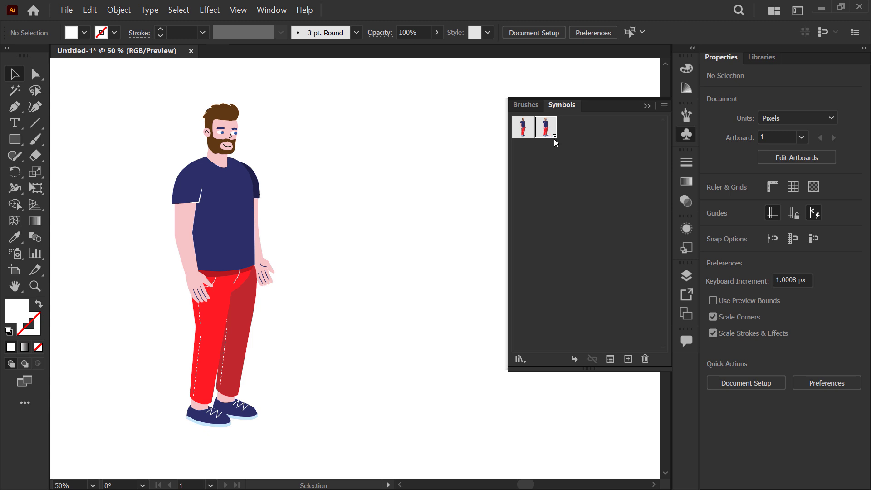
# Step: Replace the character on the artboard with a CH2 instance from the symbol library and duplicate it about 261 px to its right
pyautogui.moveTo(210, 177); pyautogui.dragTo(169, 176)
pyautogui.press('Delete')
pyautogui.moveTo(540, 135); pyautogui.dragTo(155, 178)
pyautogui.moveTo(157, 127); pyautogui.dragTo(163, 209)
pyautogui.moveTo(179, 171); pyautogui.dragTo(291, 171)
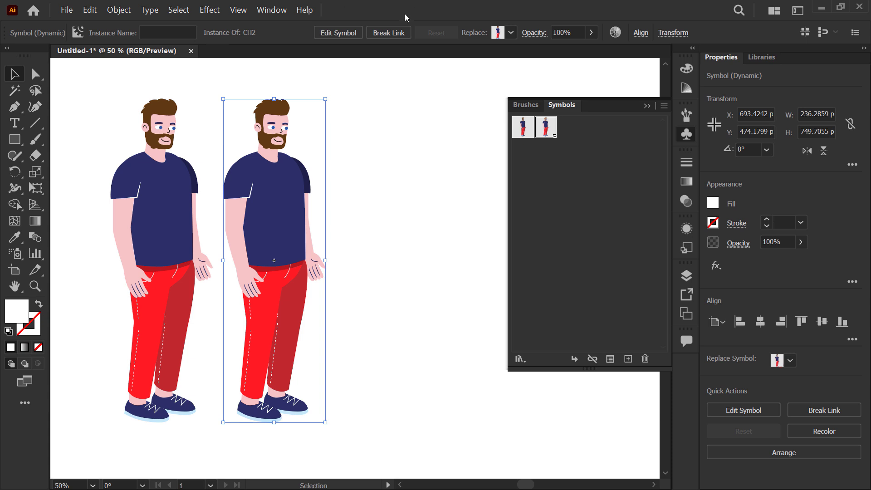
# Step: Move the right-hand CH2 instance farther from the left-hand one, to about X 983 px, Y 466 px
pyautogui.click(335, 205)
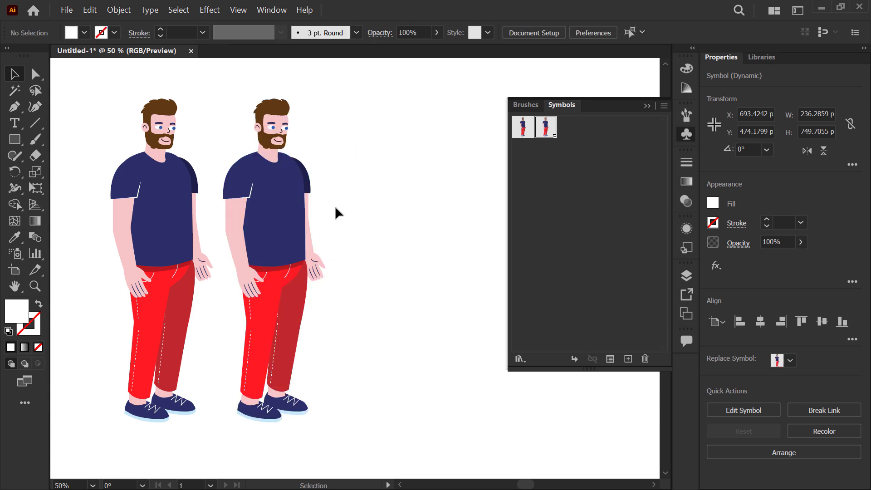
pyautogui.press('space')
pyautogui.moveTo(320, 208); pyautogui.dragTo(413, 221)
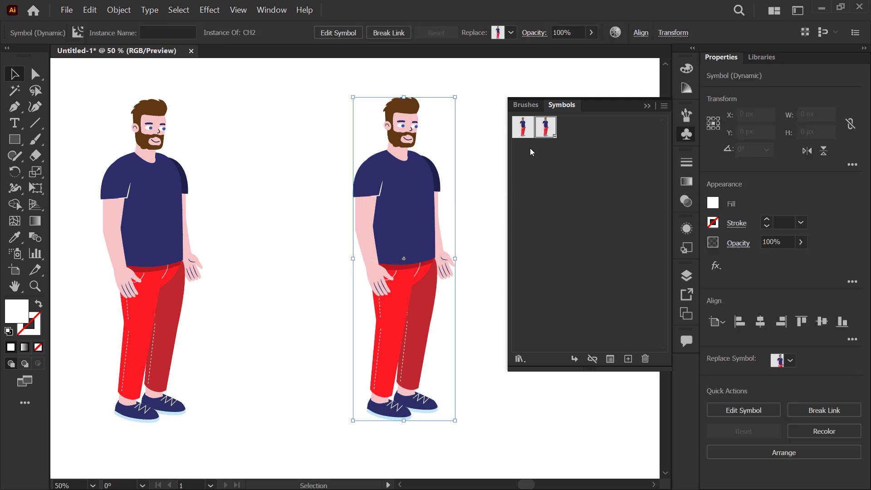
pyautogui.click(164, 208)
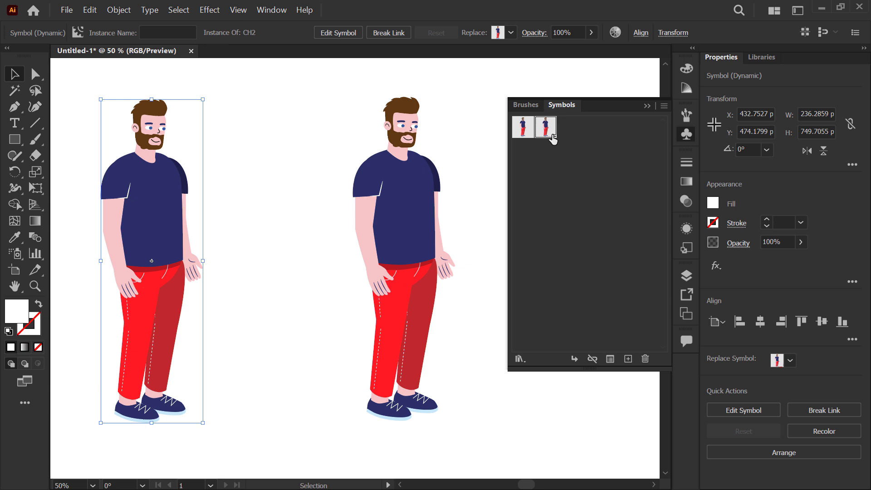
pyautogui.moveTo(399, 178); pyautogui.dragTo(383, 174)
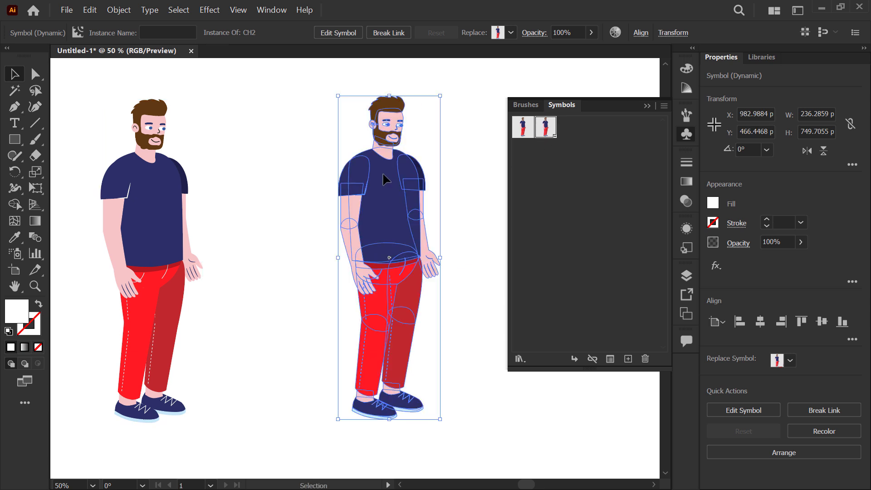
# Step: Place a static CH1 instance between the two CH2 instances for comparison and delete it
pyautogui.moveTo(522, 128); pyautogui.dragTo(269, 229)
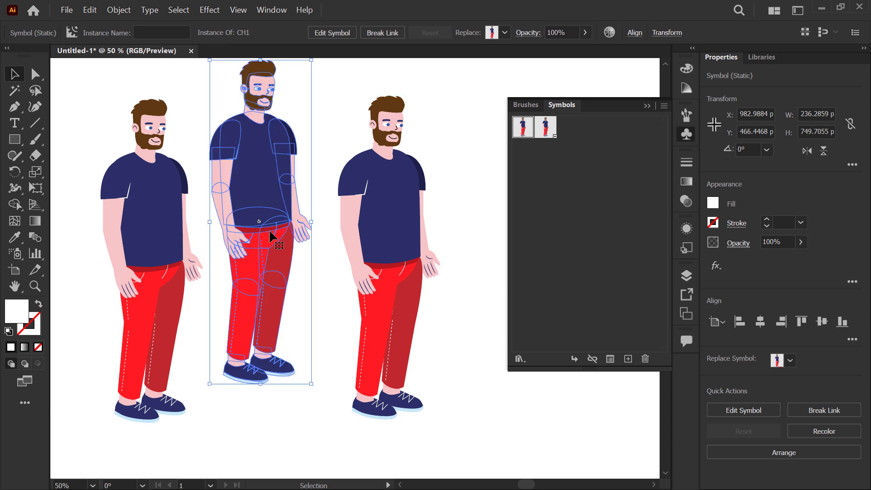
pyautogui.click(440, 250)
pyautogui.doubleClick(255, 196)
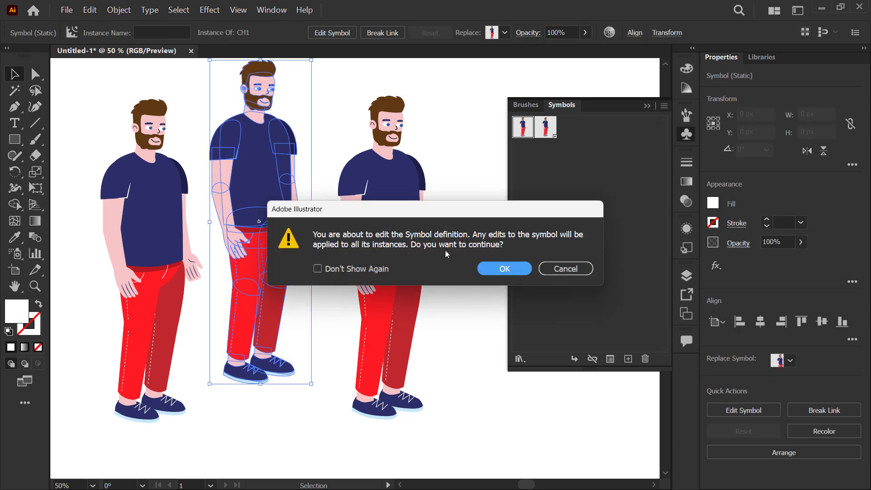
pyautogui.click(562, 269)
pyautogui.moveTo(268, 181); pyautogui.dragTo(271, 208)
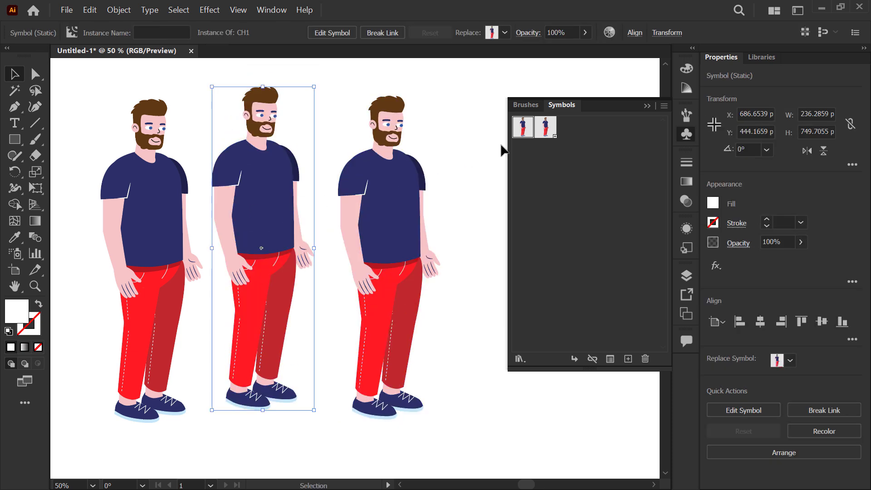
pyautogui.click(424, 183)
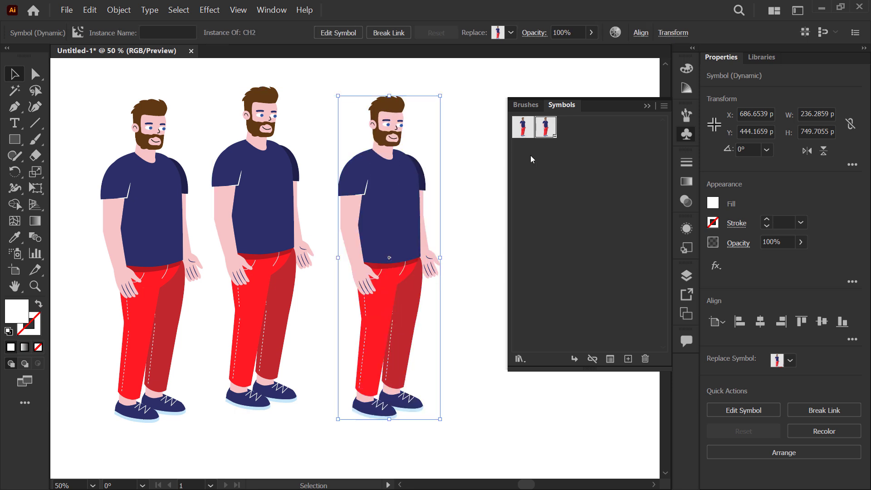
pyautogui.click(259, 220)
pyautogui.press('Delete')
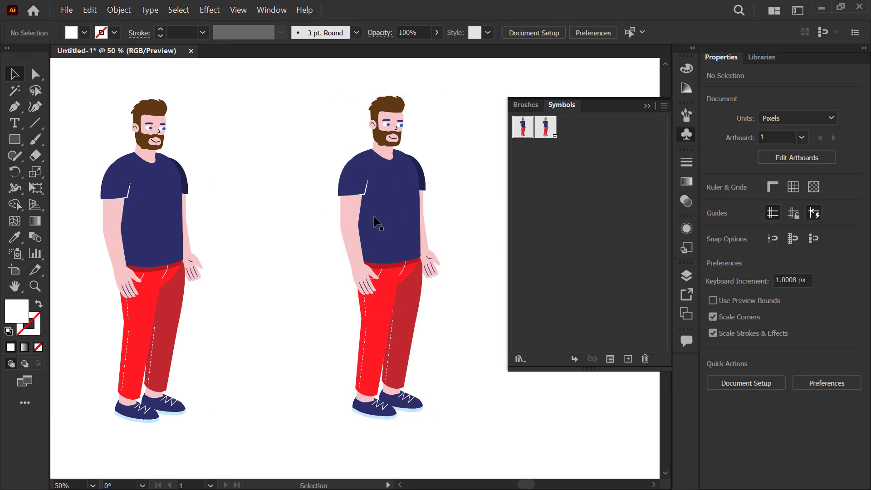
# Step: Move the right-hand CH2 instance to about X 783 px, Y 452 px and duplicate it about 333 px to its right
pyautogui.moveTo(404, 200); pyautogui.dragTo(317, 202)
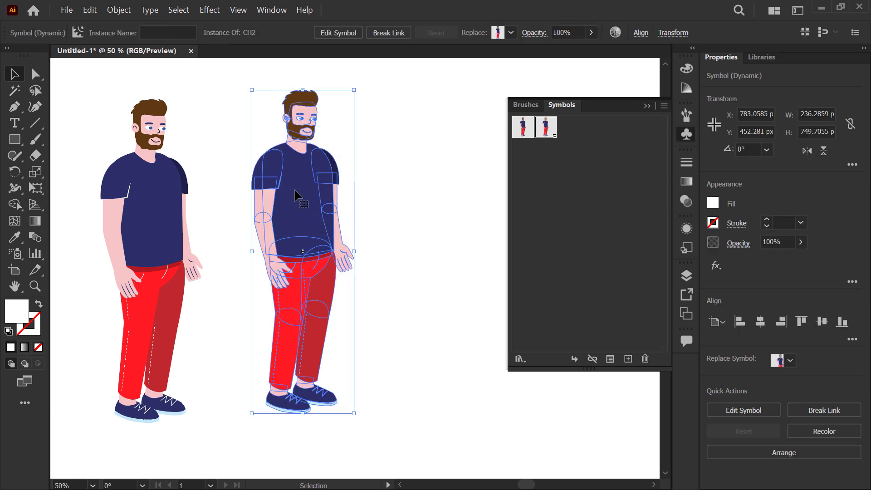
pyautogui.moveTo(288, 188); pyautogui.dragTo(432, 200)
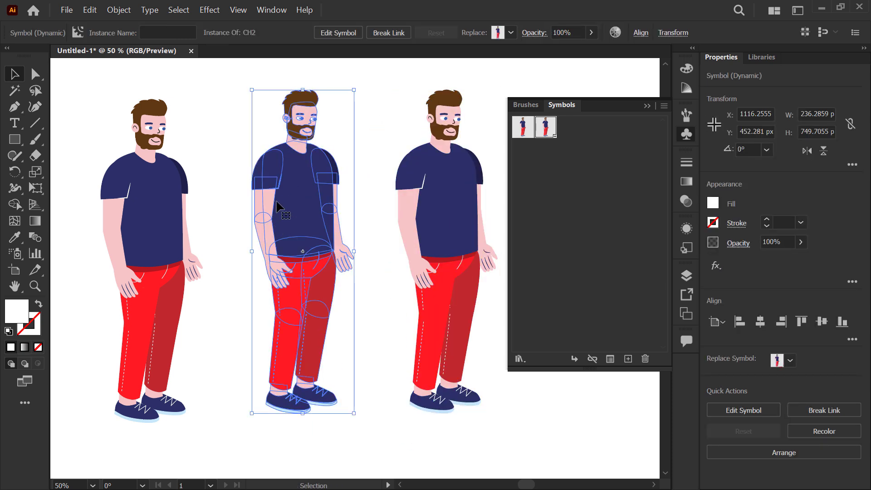
# Step: Zoom to 100% on the middle CH2 instance and select it
pyautogui.scroll(4, 252, 154)
pyautogui.scroll(-3, 109, 175)
pyautogui.scroll(1, 148, 151)
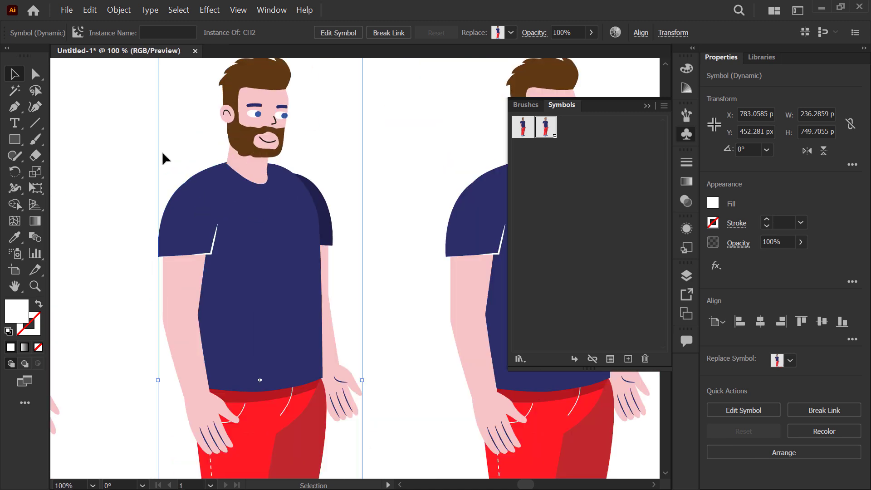
pyautogui.moveTo(185, 160); pyautogui.dragTo(254, 176)
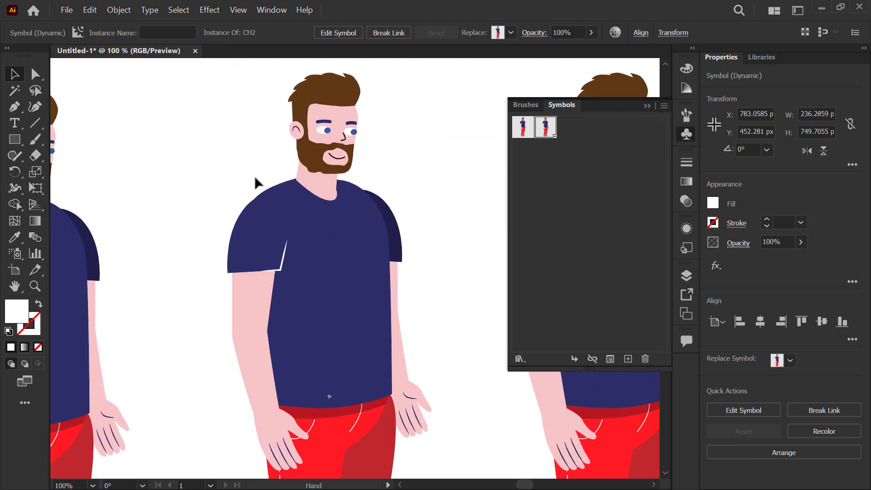
pyautogui.click(38, 80)
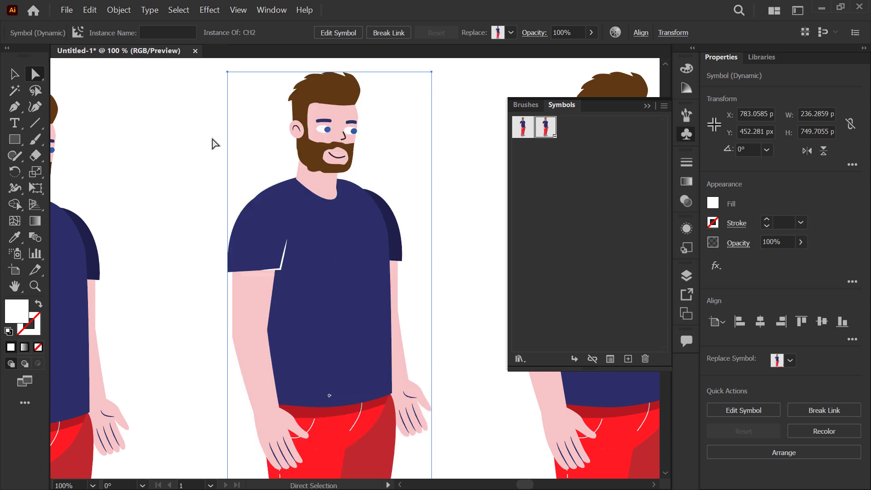
pyautogui.click(16, 75)
pyautogui.click(142, 130)
pyautogui.click(263, 242)
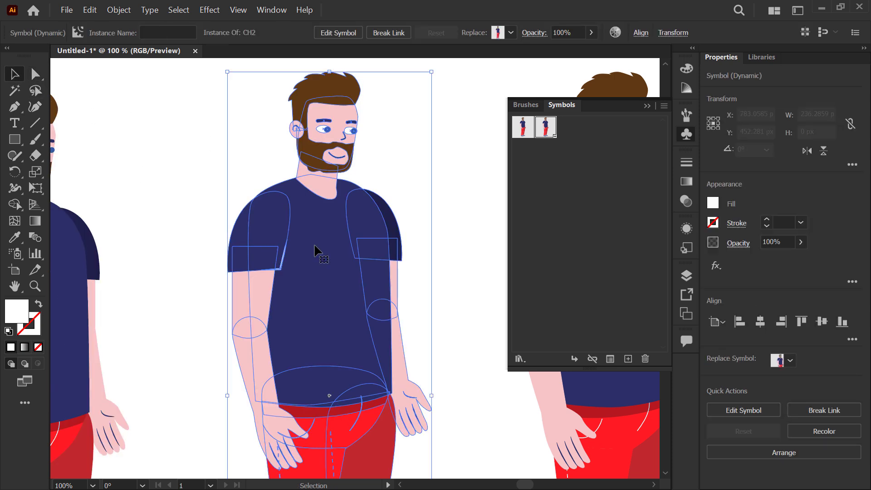
pyautogui.click(344, 36)
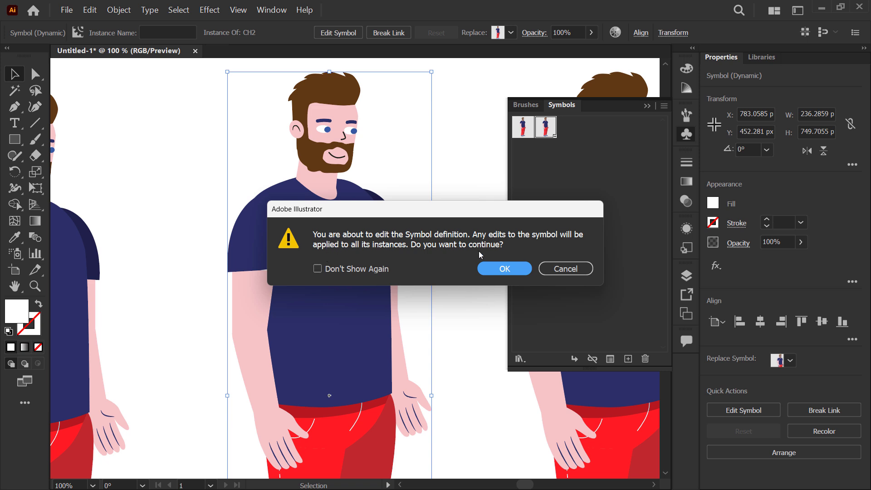
pyautogui.click(522, 269)
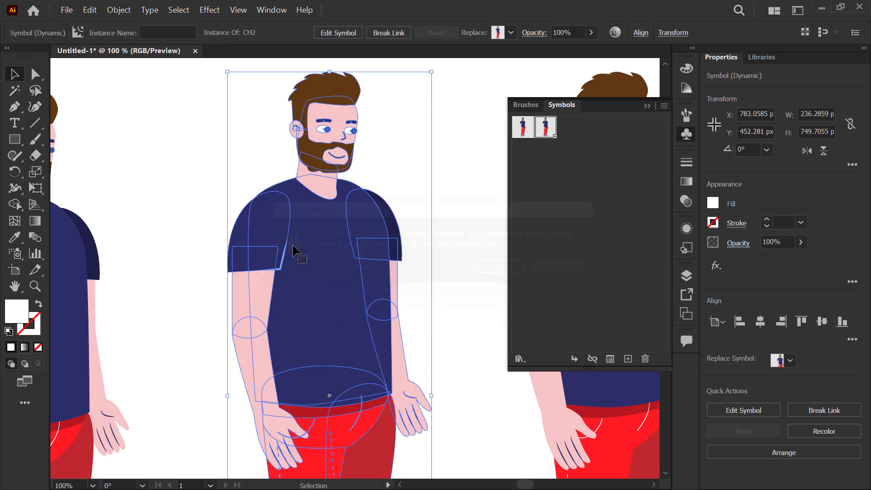
pyautogui.click(309, 217)
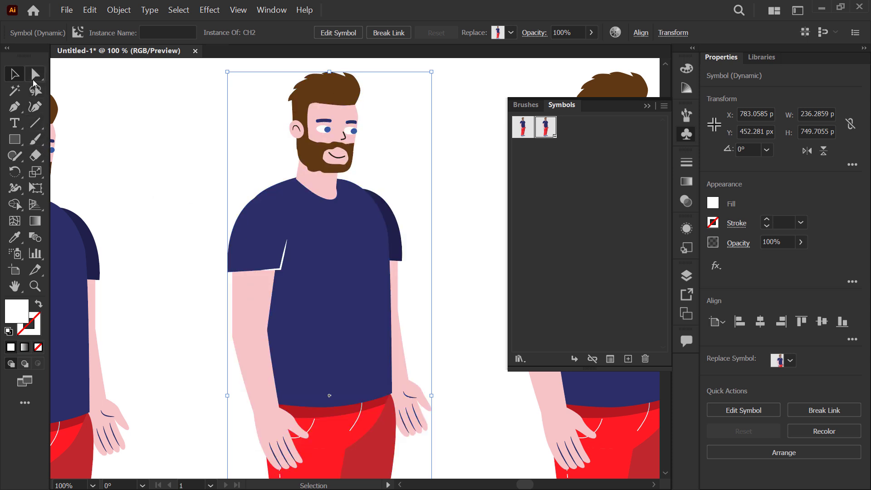
# Step: Directly select both shirt sleeves of the middle CH2 instance and fill them with a yellow-green swatch
pyautogui.moveTo(33, 80); pyautogui.dragTo(110, 81)
pyautogui.click(171, 266)
pyautogui.click(301, 236)
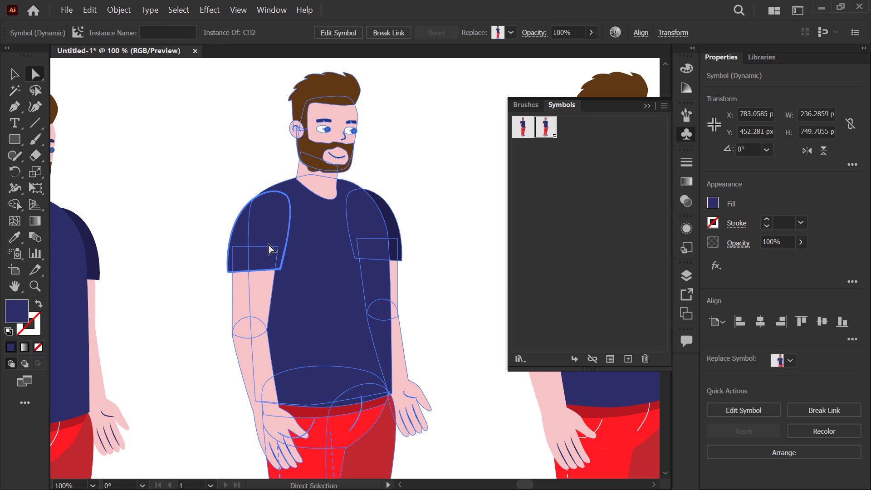
pyautogui.keyDown('shift'); pyautogui.click(391, 215); pyautogui.keyUp('shift')
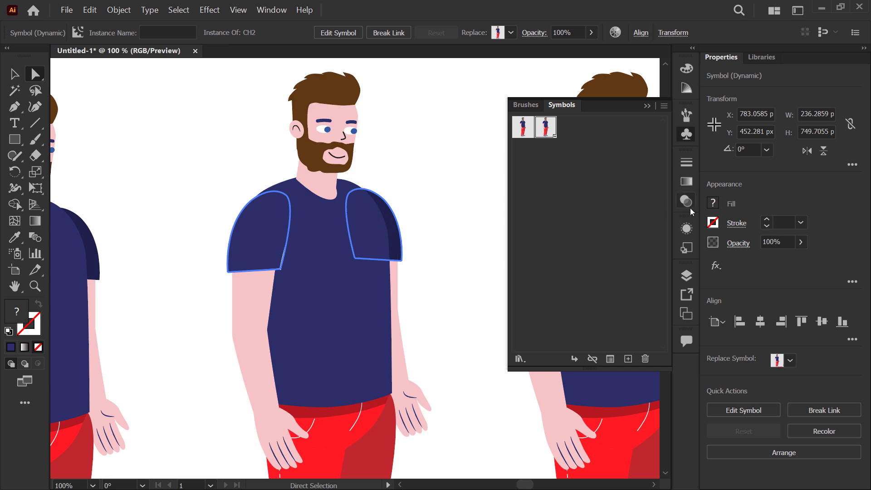
pyautogui.click(712, 205)
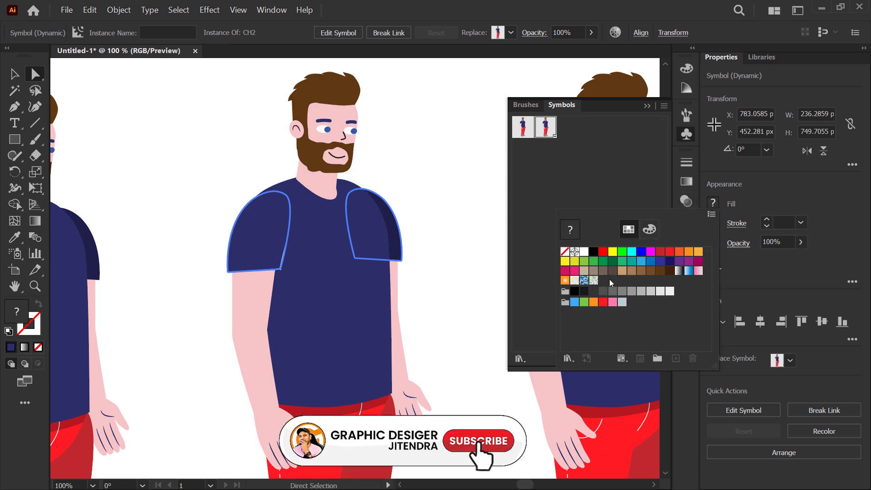
pyautogui.click(584, 303)
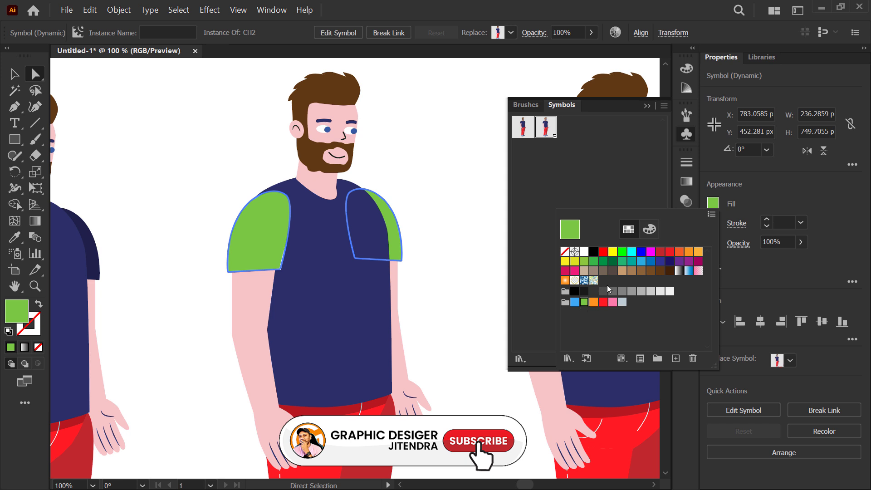
pyautogui.click(585, 261)
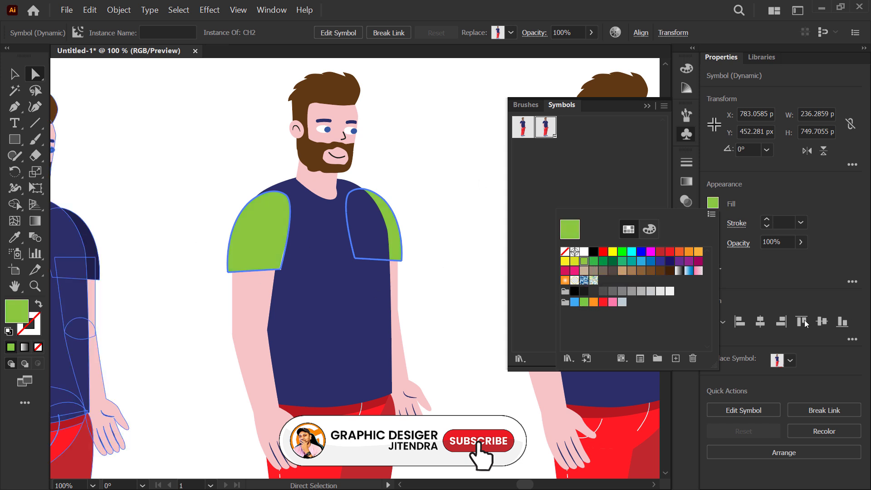
pyautogui.click(201, 196)
pyautogui.click(186, 220)
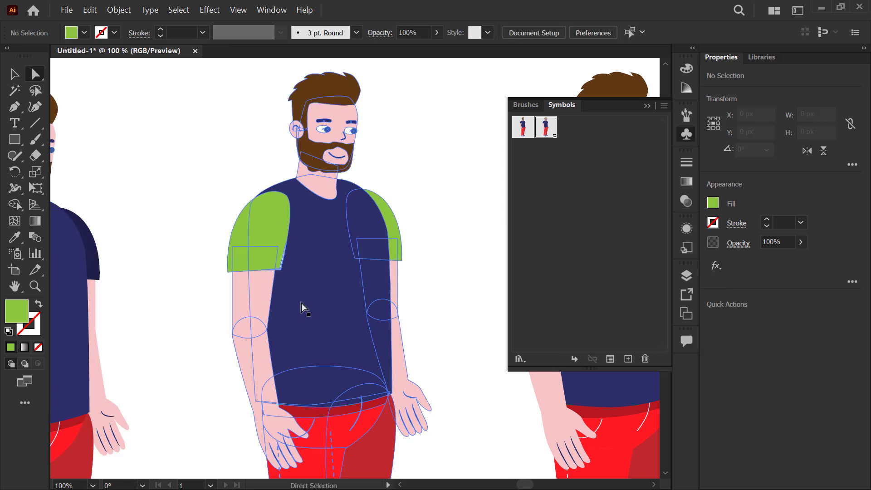
# Step: Fill the shirt torso of the middle CH2 instance with the green swatch R=140 G=198 B=63 and deselect it
pyautogui.click(305, 299)
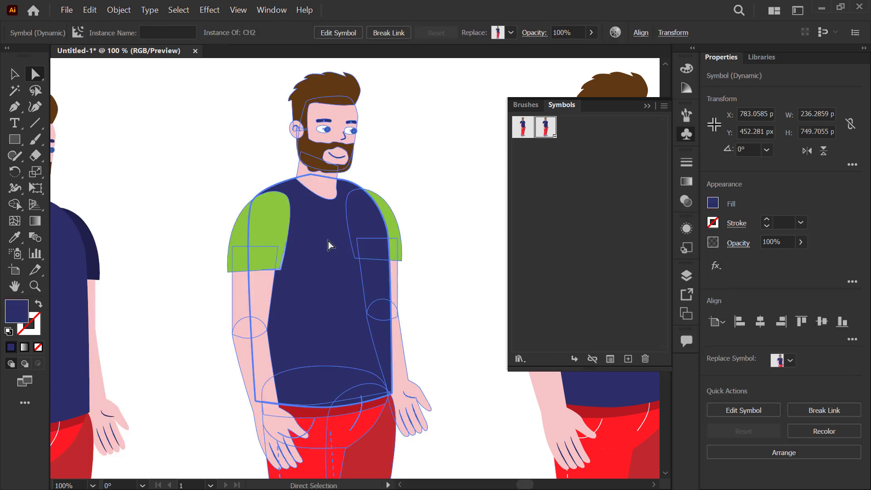
pyautogui.click(714, 204)
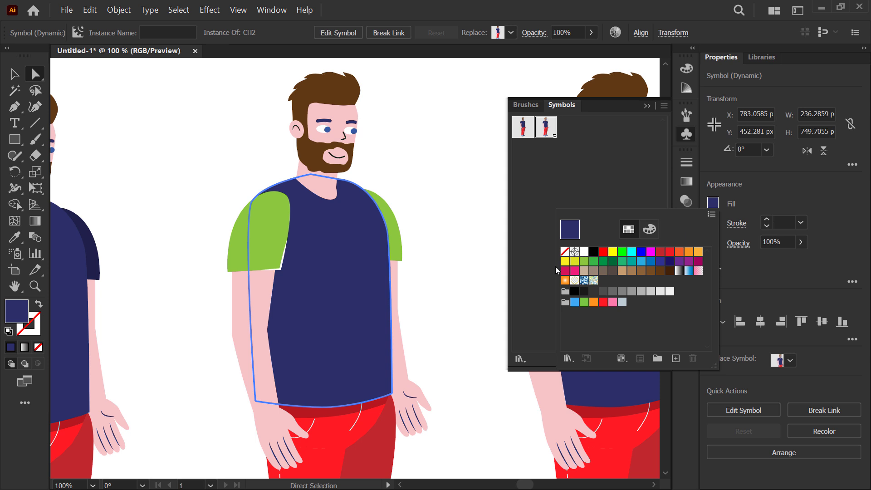
pyautogui.click(574, 262)
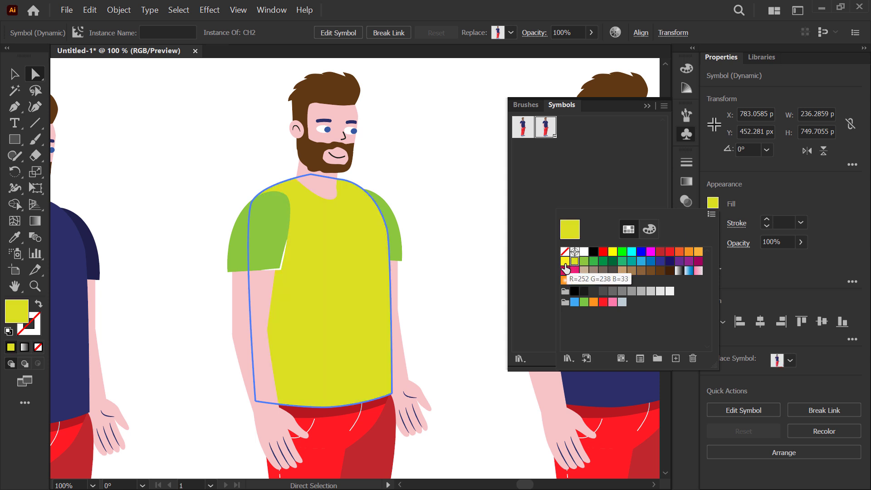
pyautogui.click(565, 261)
pyautogui.click(699, 252)
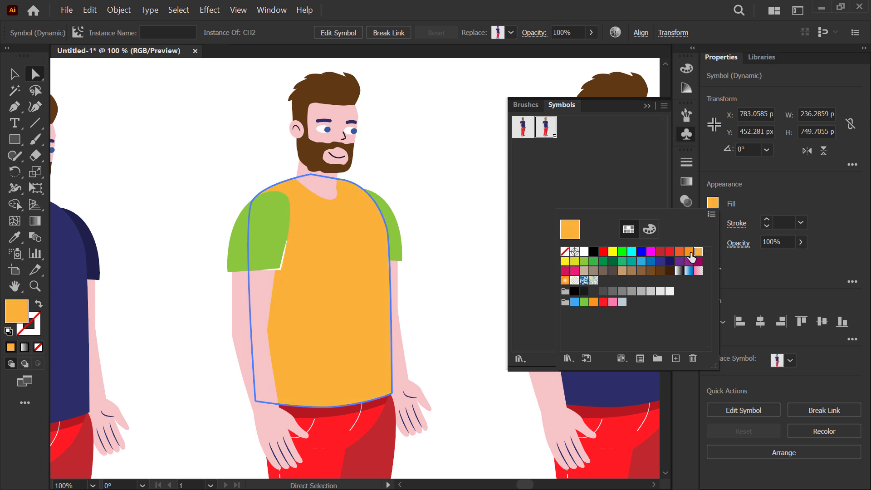
pyautogui.click(584, 262)
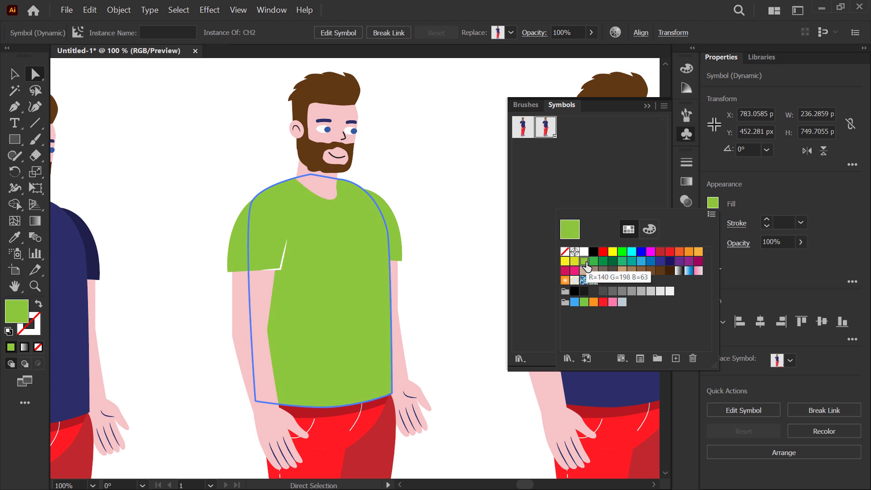
pyautogui.click(160, 190)
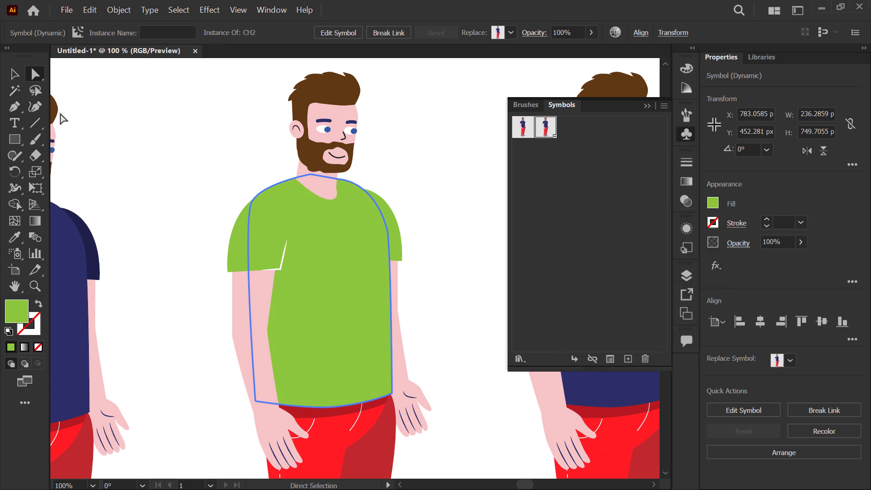
pyautogui.click(183, 258)
# Step: Directly select both shirt sleeves of the middle CH2 instance and recolor them a slightly darker olive green than the torso
pyautogui.click(270, 238)
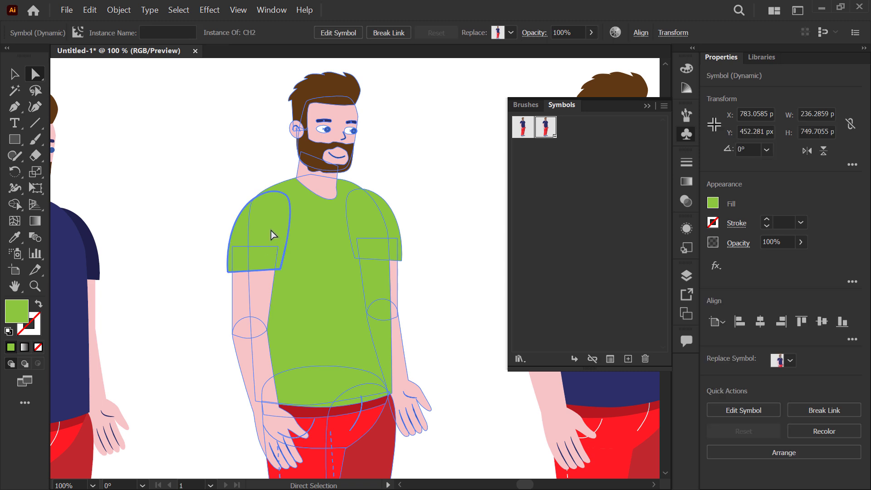
pyautogui.keyDown('shift'); pyautogui.click(392, 222); pyautogui.keyUp('shift')
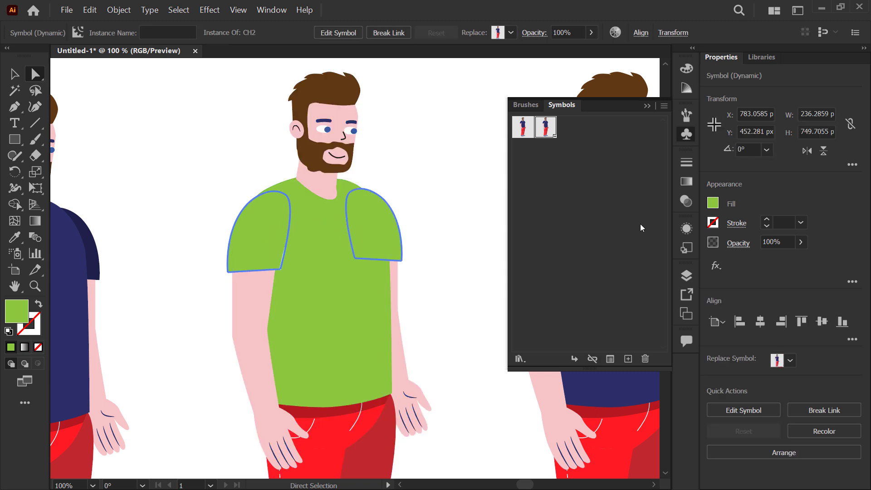
pyautogui.click(711, 203)
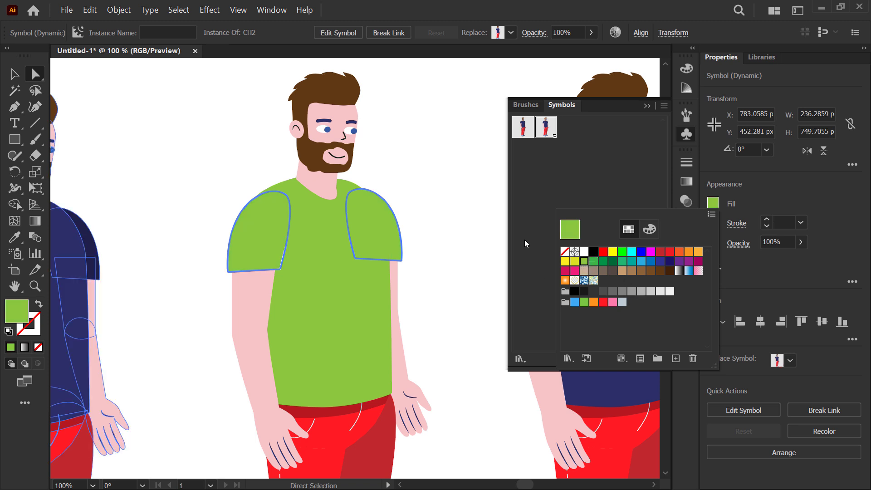
pyautogui.doubleClick(20, 309)
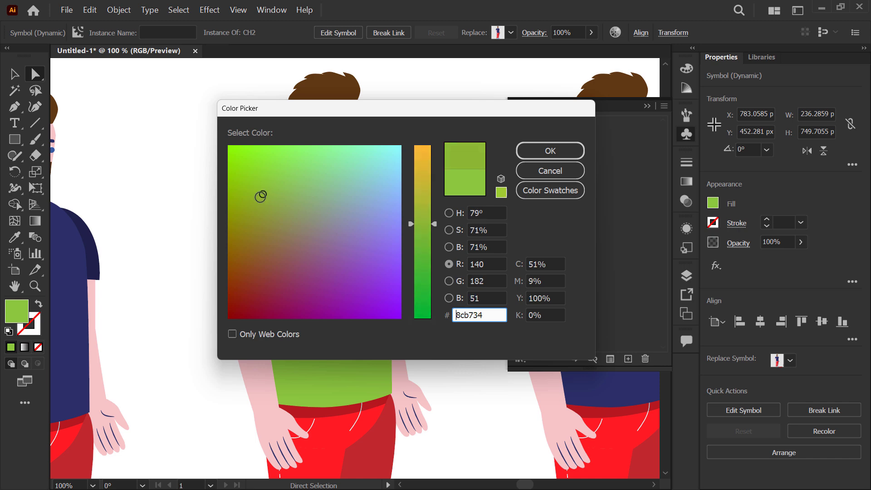
pyautogui.click(257, 197)
pyautogui.click(530, 157)
pyautogui.click(428, 161)
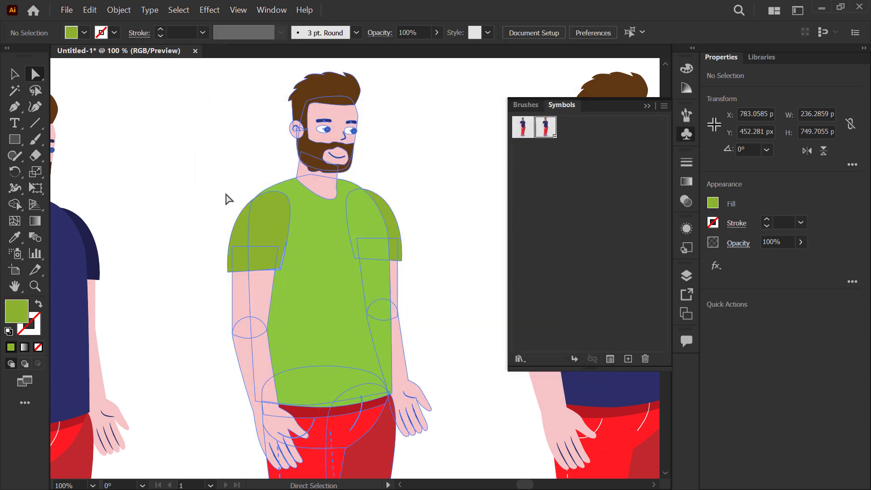
# Step: Select the middle, right-hand and left-hand CH2 instances in turn to compare their symbol options
pyautogui.scroll(-2, 226, 198)
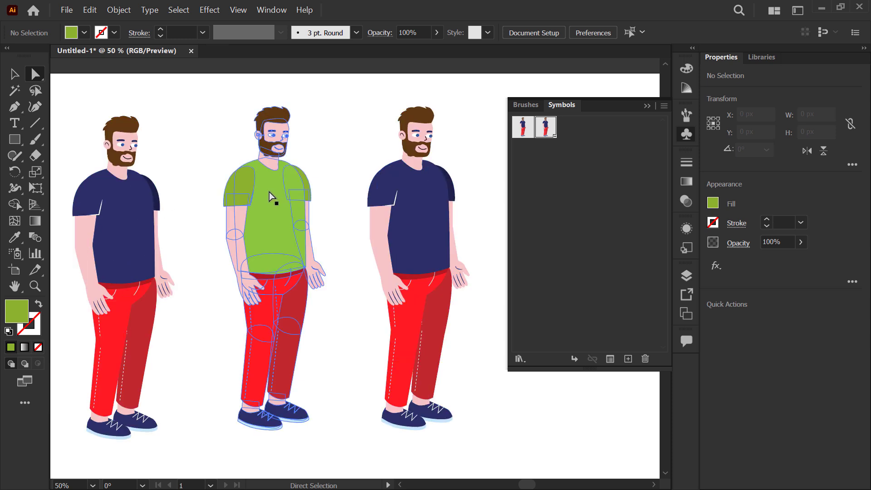
pyautogui.click(14, 73)
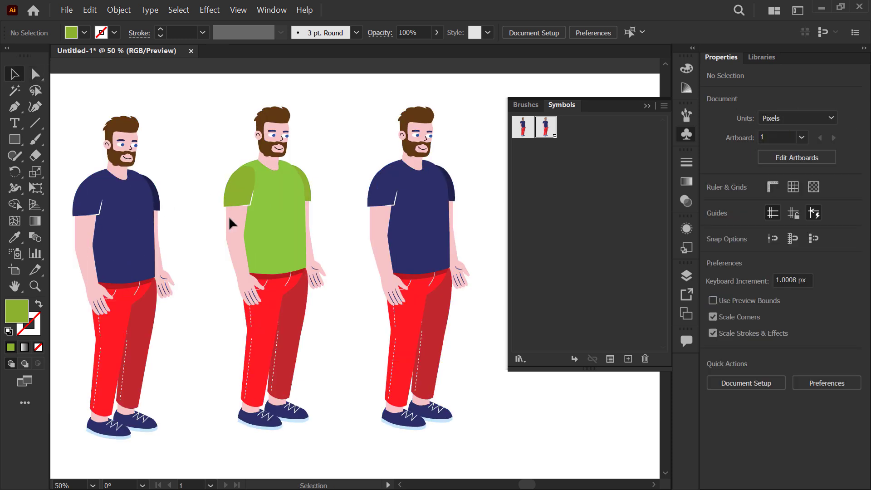
pyautogui.click(278, 178)
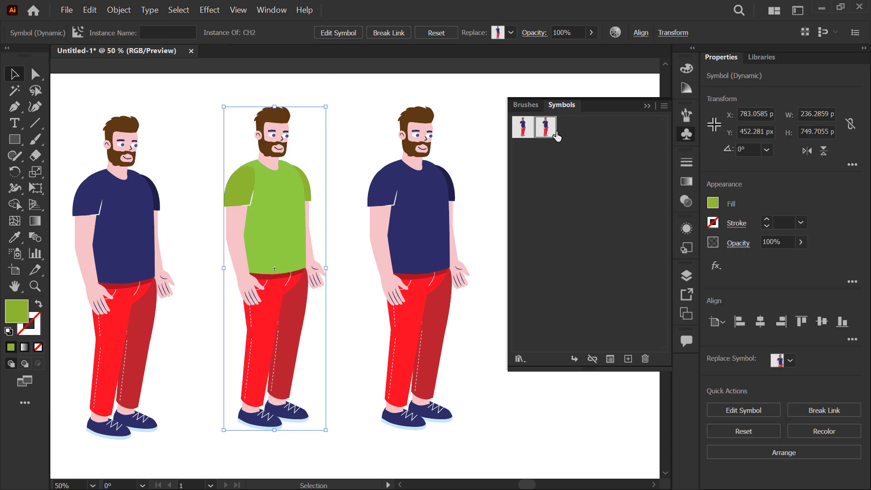
pyautogui.click(419, 208)
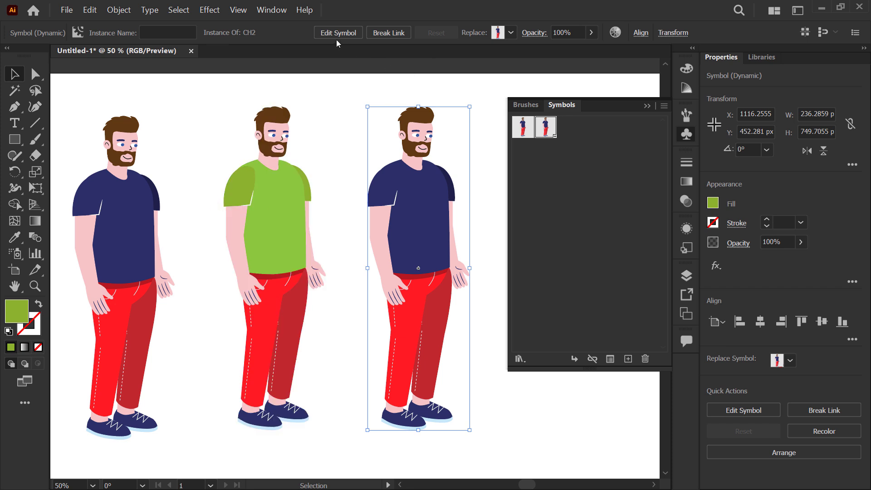
pyautogui.click(125, 180)
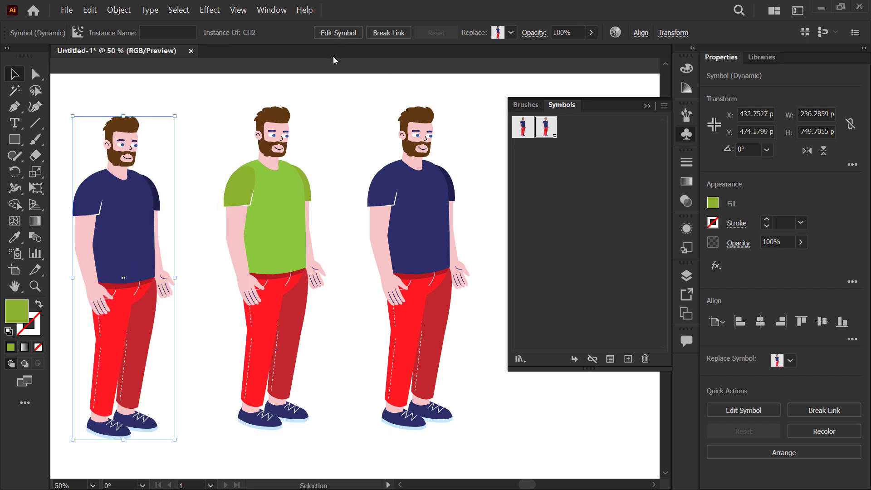
pyautogui.click(361, 131)
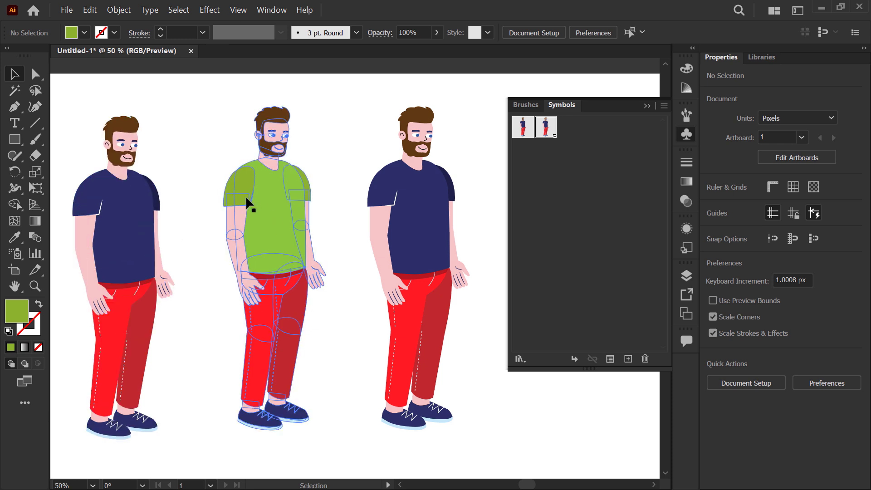
# Step: Open the CH2 symbol definition for editing from the middle, green-shirted instance
pyautogui.click(296, 186)
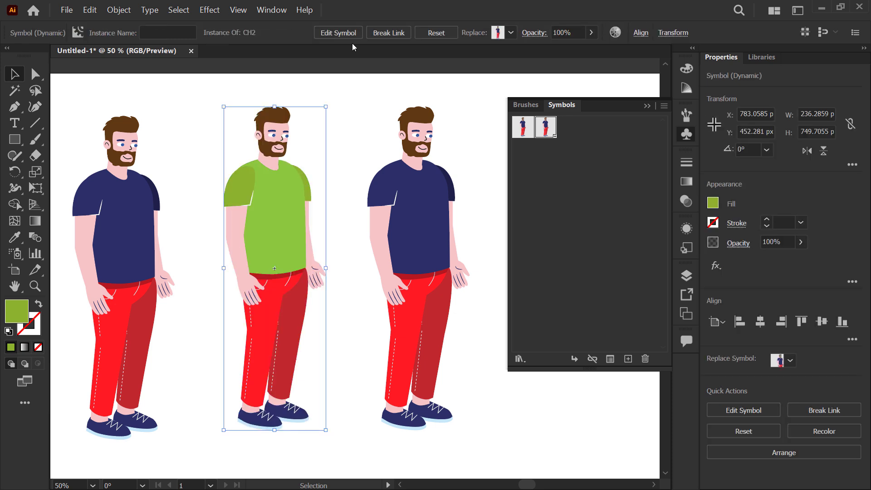
pyautogui.click(340, 36)
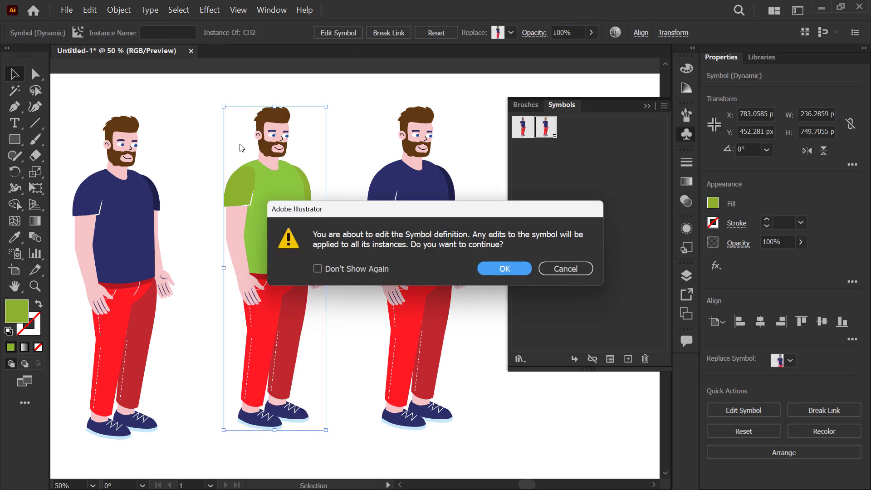
pyautogui.click(515, 271)
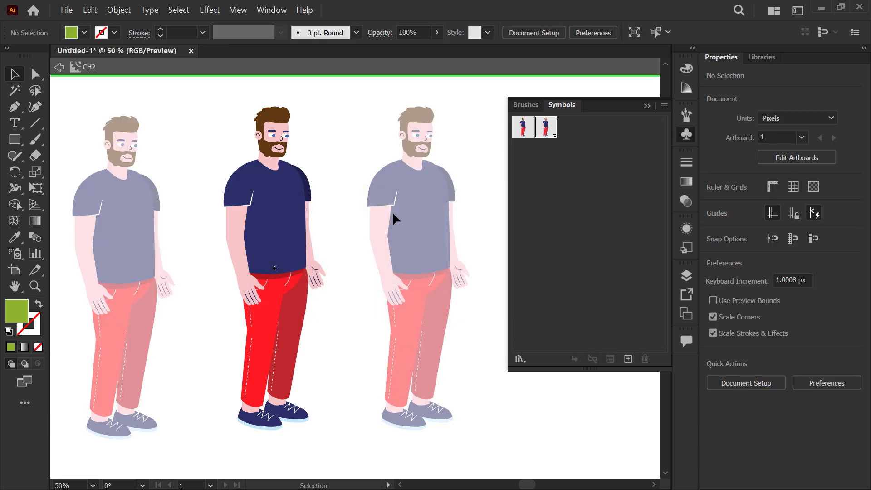
# Step: Draw a closed, unfilled backpack outline about 112 × 227 px over the character's left-hand arm with the Pen tool, using a 1 pt green stroke
pyautogui.scroll(6, 210, 149)
pyautogui.scroll(-2, 210, 150)
pyautogui.press('space')
pyautogui.moveTo(304, 231); pyautogui.dragTo(251, 168)
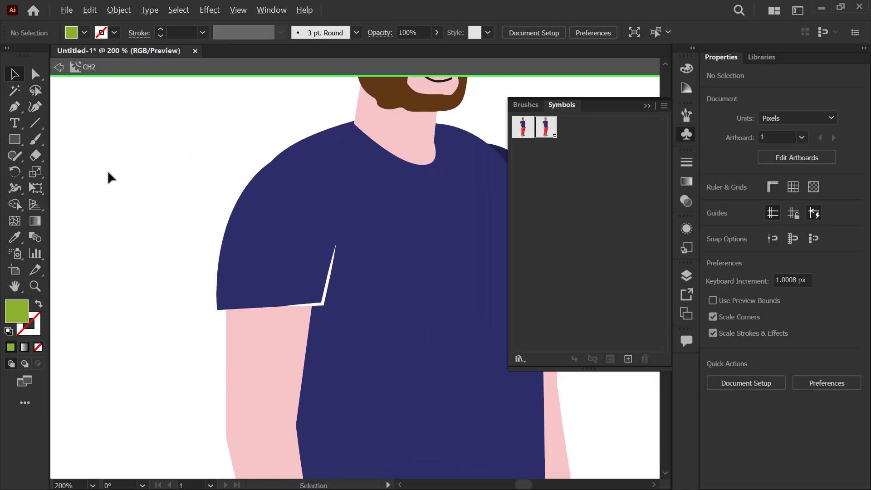
pyautogui.scroll(-1, 108, 176)
pyautogui.click(22, 110)
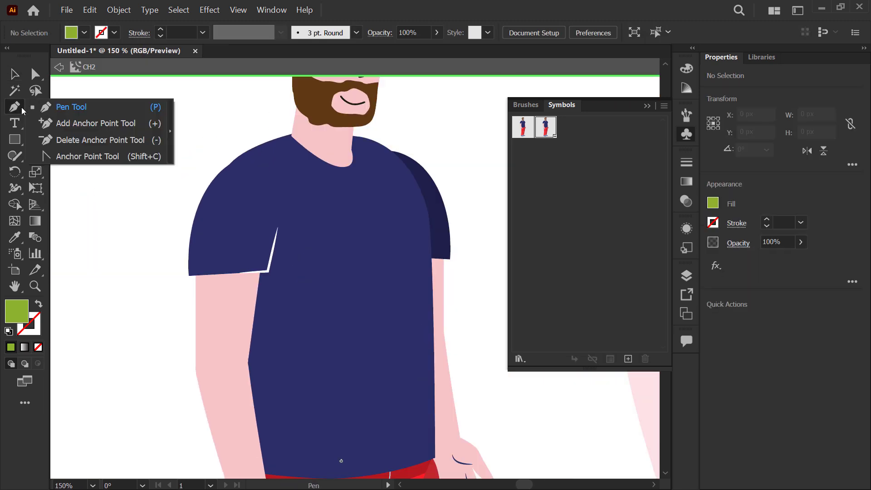
pyautogui.click(97, 108)
pyautogui.click(37, 306)
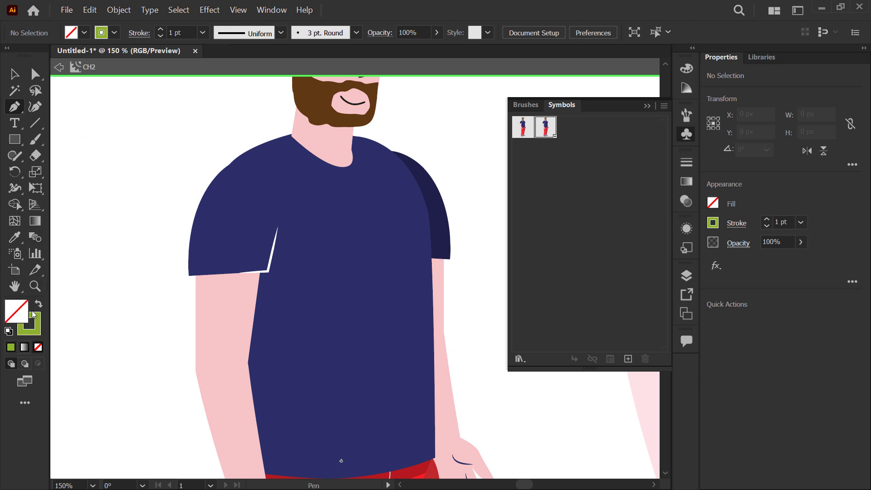
pyautogui.press('space')
pyautogui.moveTo(247, 162)
pyautogui.mouseDown()
pyautogui.moveTo(249, 171)
pyautogui.moveTo(294, 187)
pyautogui.mouseUp()
pyautogui.click(294, 187)
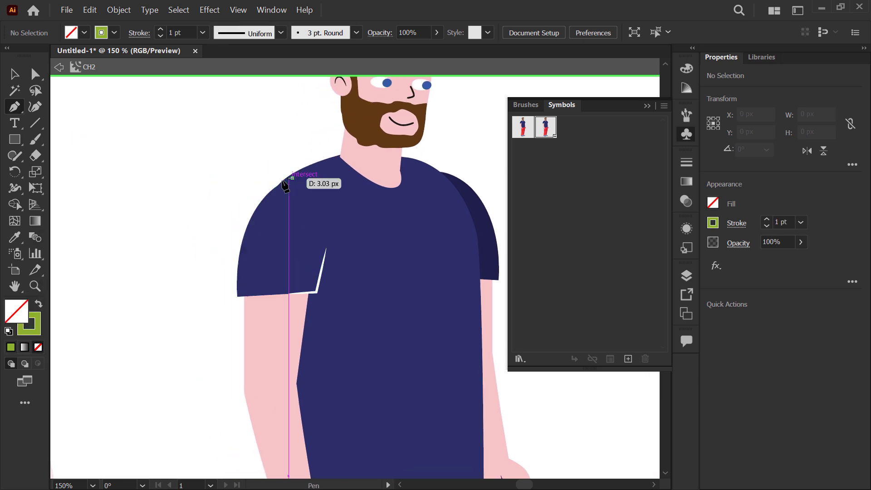
pyautogui.scroll(-1, 214, 253)
pyautogui.press('space')
pyautogui.moveTo(214, 253); pyautogui.dragTo(267, 206)
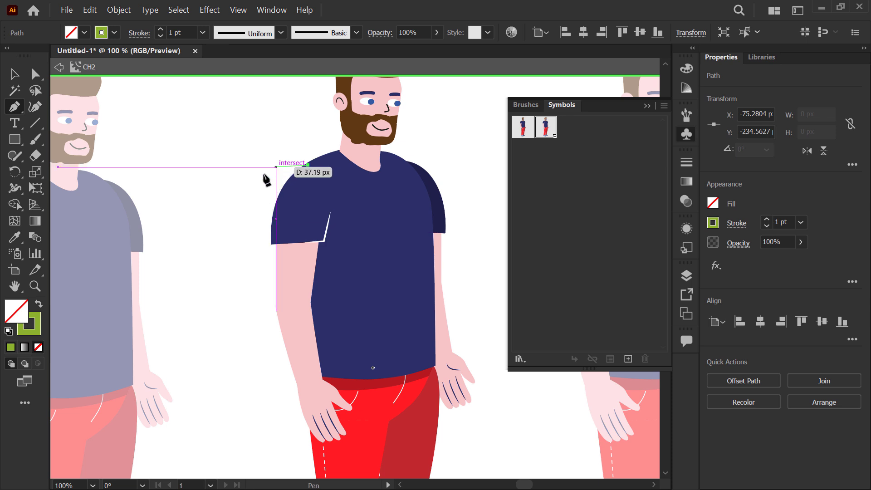
pyautogui.moveTo(249, 252); pyautogui.dragTo(244, 304)
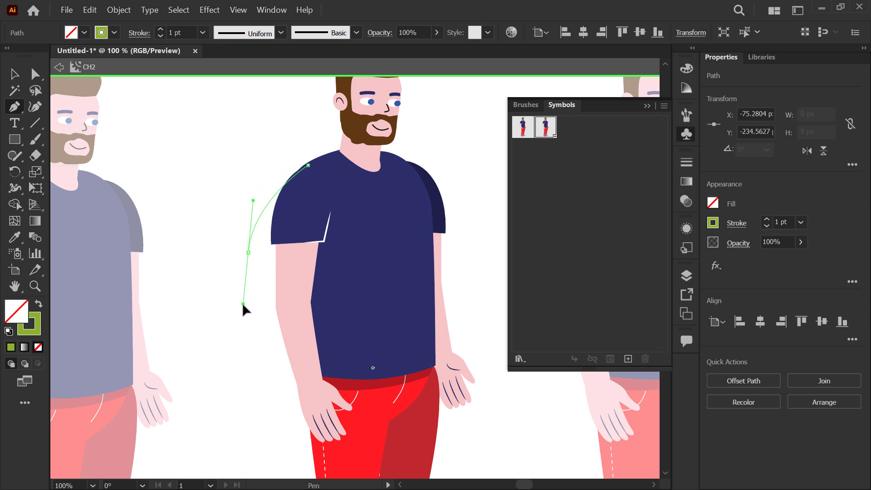
pyautogui.click(258, 348)
pyautogui.click(308, 361)
pyautogui.click(344, 219)
pyautogui.click(307, 165)
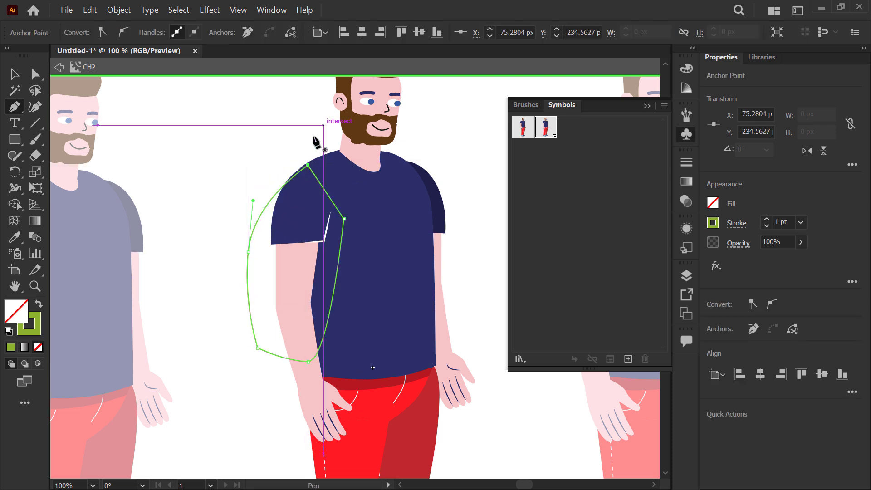
# Step: Swap the backpack shape's fill and stroke so it is solid green, and send it to the back behind the character
pyautogui.click(39, 305)
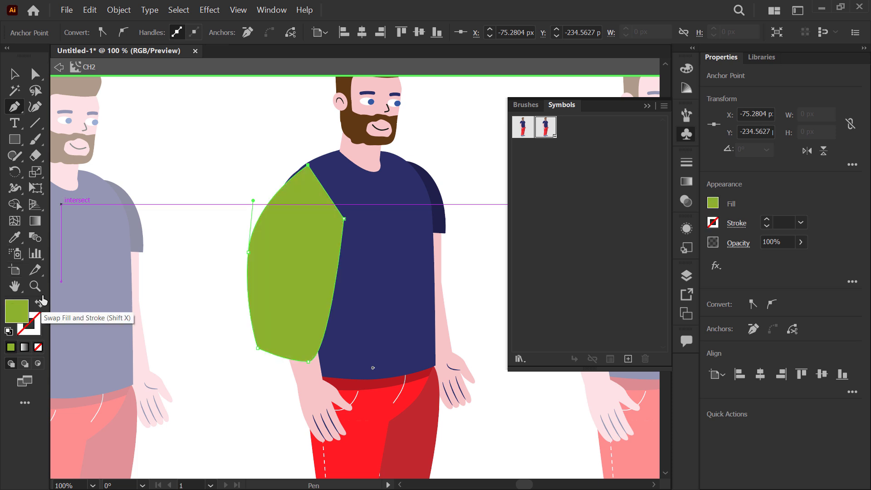
pyautogui.click(14, 74)
pyautogui.rightClick(275, 216)
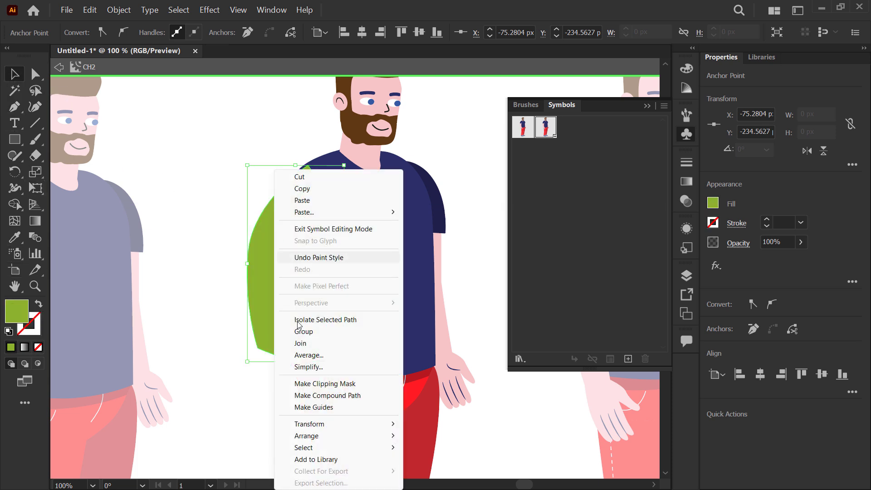
pyautogui.moveTo(313, 435)
pyautogui.click(440, 419)
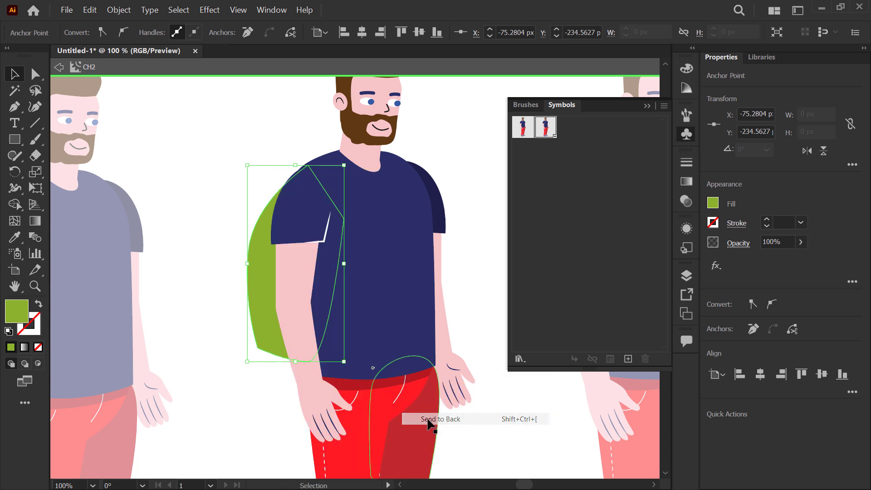
pyautogui.click(195, 228)
# Step: Fill the backpack shape with a light gray swatch and deselect it
pyautogui.click(257, 248)
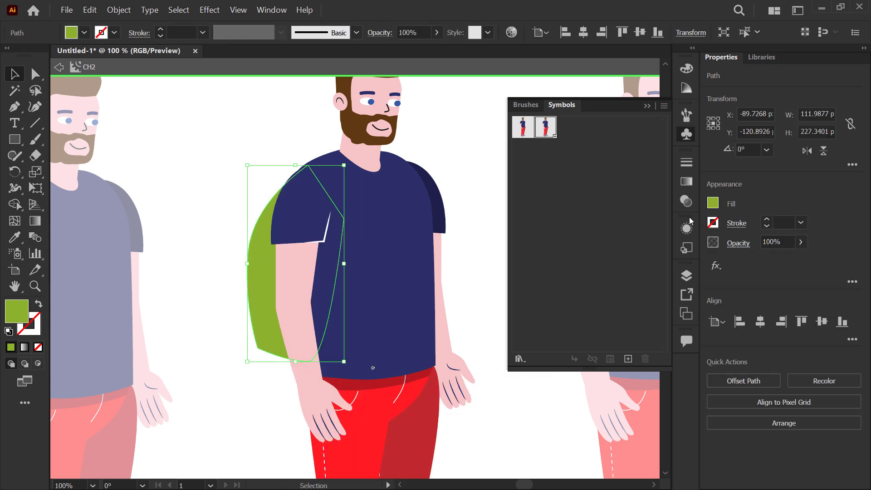
pyautogui.click(714, 203)
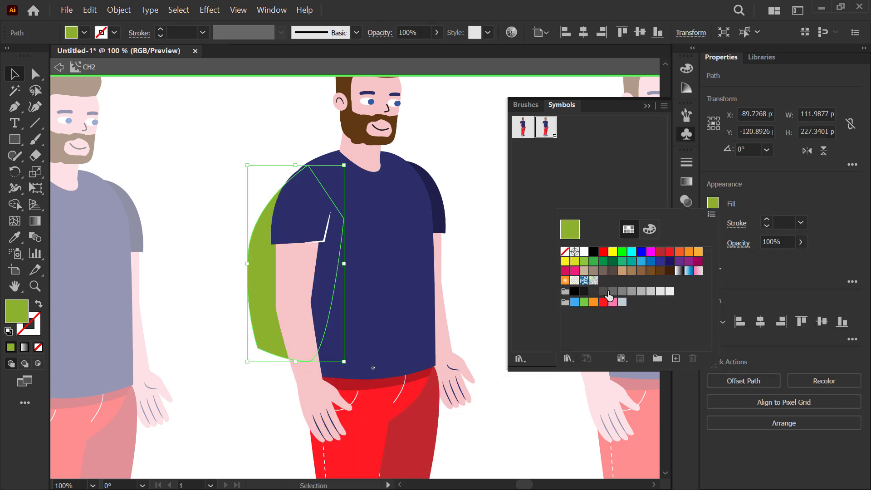
pyautogui.click(612, 292)
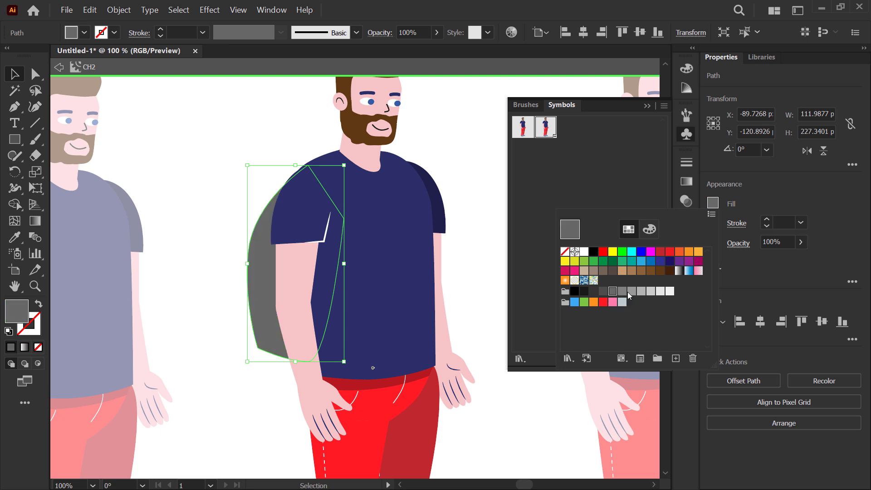
pyautogui.click(642, 292)
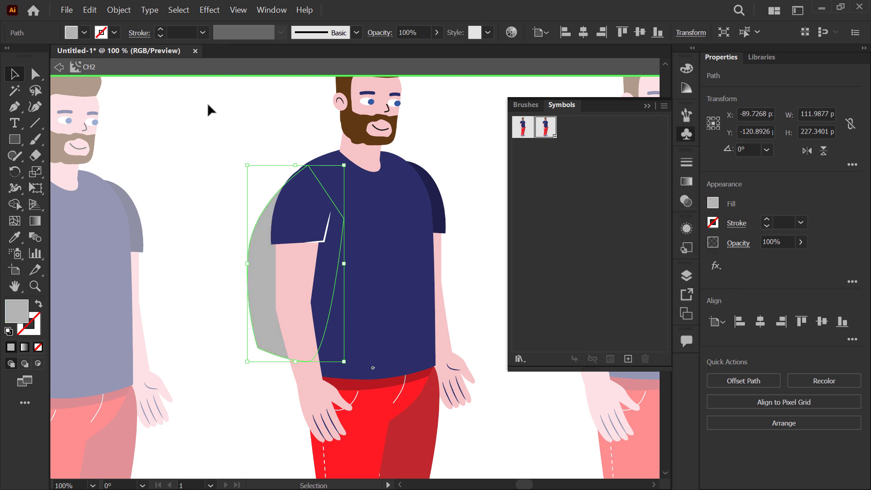
pyautogui.click(148, 143)
# Step: Draw a closed, angular pocket shape about 121 px tall overlapping the backpack's outer edge with the Pen tool
pyautogui.click(15, 107)
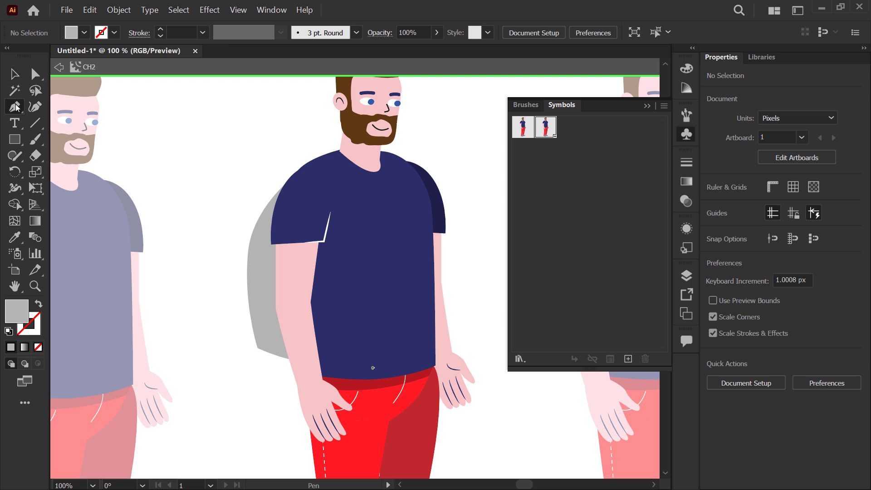
pyautogui.scroll(1, 191, 229)
pyautogui.click(296, 228)
pyautogui.click(258, 257)
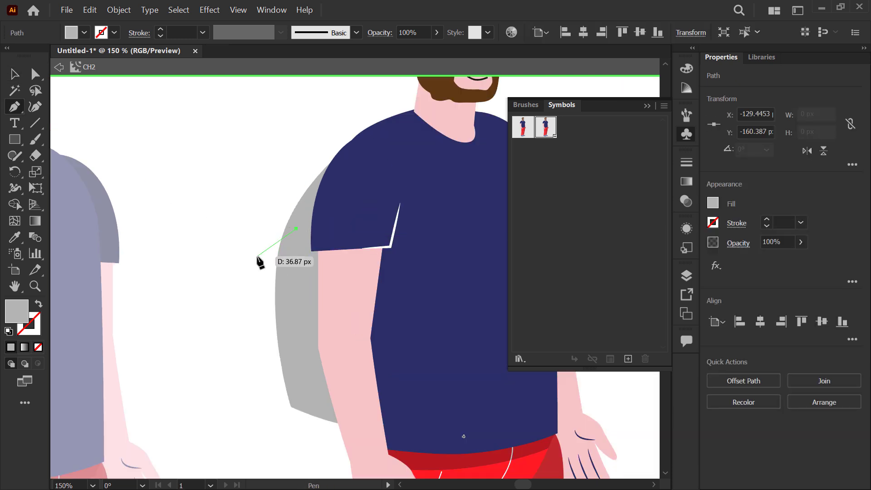
pyautogui.click(264, 372)
pyautogui.click(299, 386)
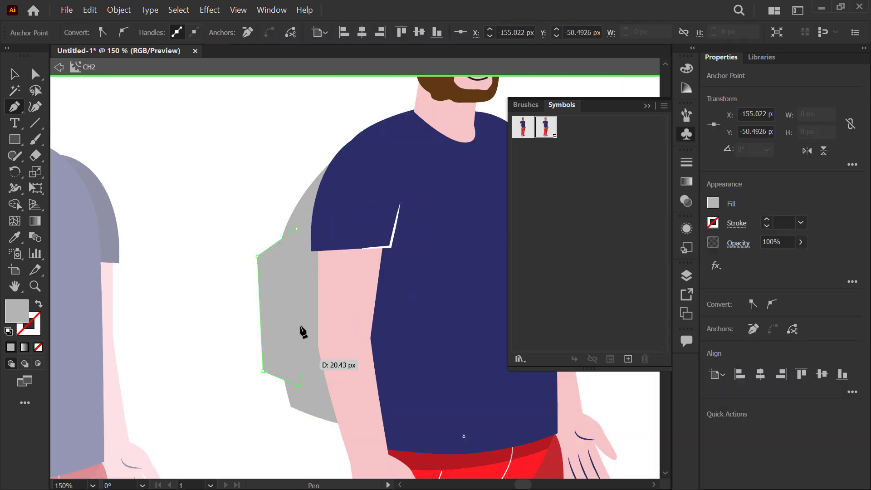
pyautogui.click(296, 229)
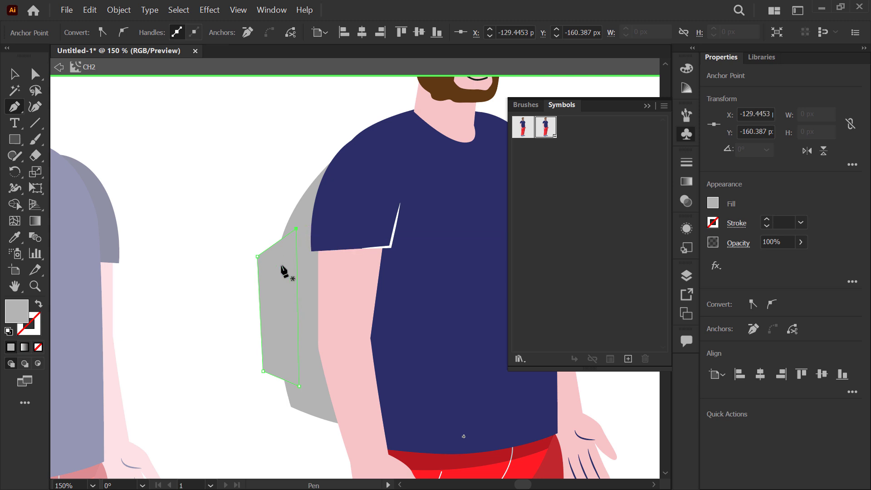
# Step: Send the pocket shape to the back behind the backpack, fill it with a dark gray swatch and deselect it
pyautogui.press('v')
pyautogui.rightClick(281, 270)
pyautogui.moveTo(336, 438)
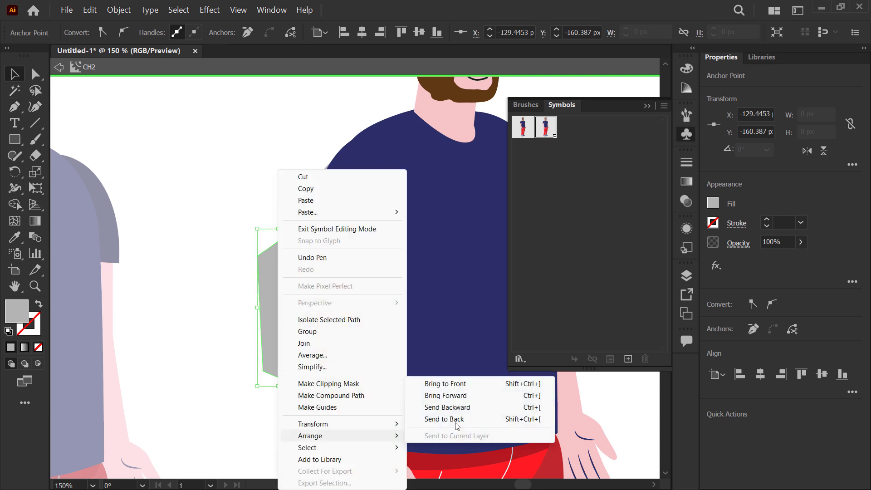
pyautogui.click(447, 421)
pyautogui.click(712, 205)
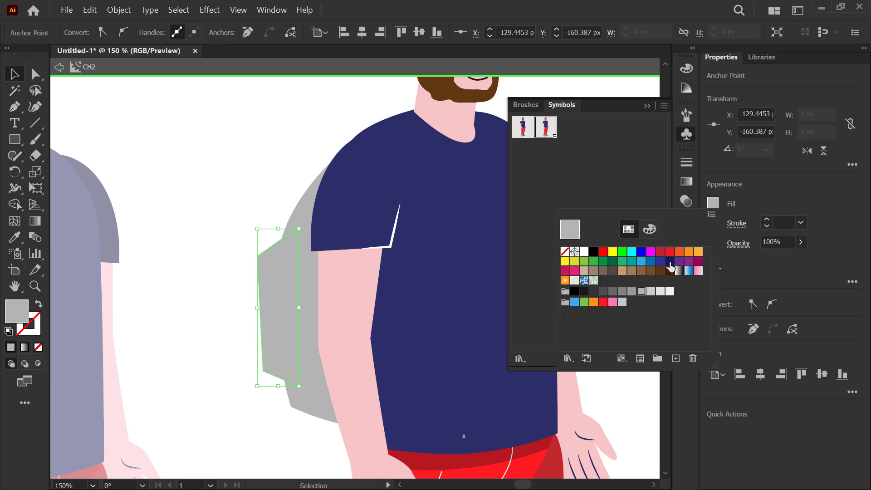
pyautogui.click(612, 292)
pyautogui.click(239, 278)
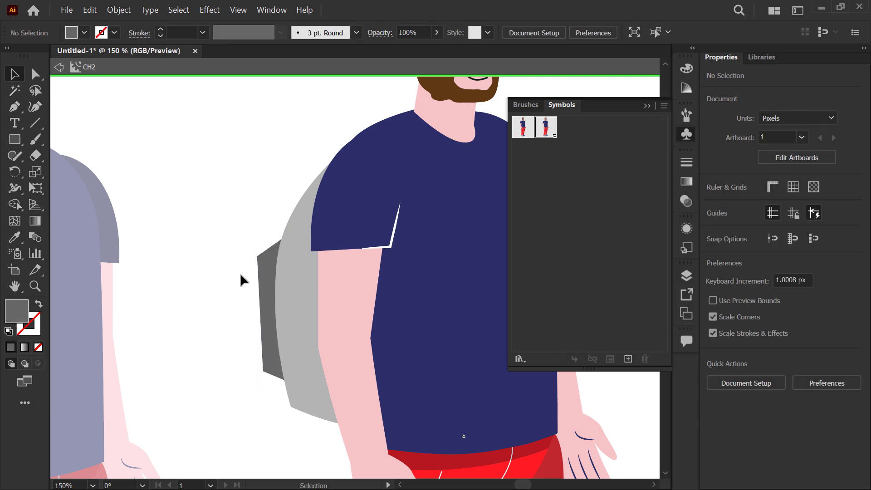
# Step: Round the pocket's two outer corners, the upper one with a radius of about 11.7 px, and deselect the shape
pyautogui.press('a')
pyautogui.moveTo(220, 222); pyautogui.dragTo(276, 269)
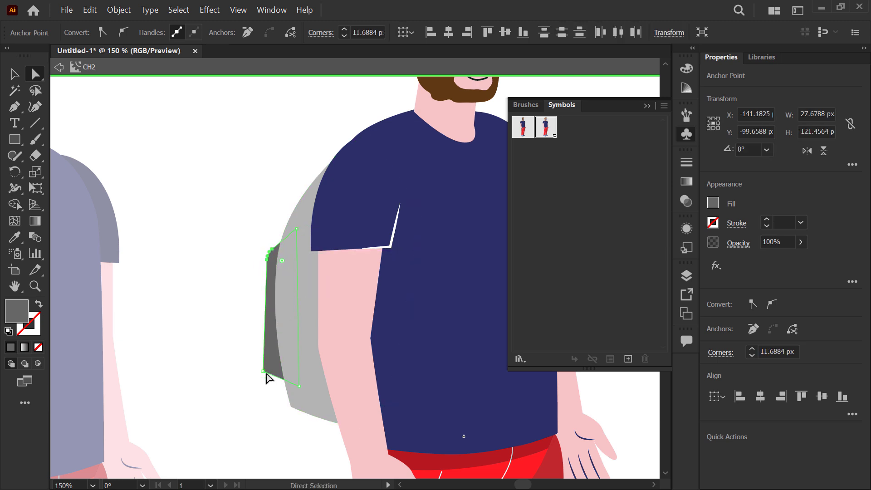
pyautogui.moveTo(264, 371); pyautogui.dragTo(300, 348)
pyautogui.press('v')
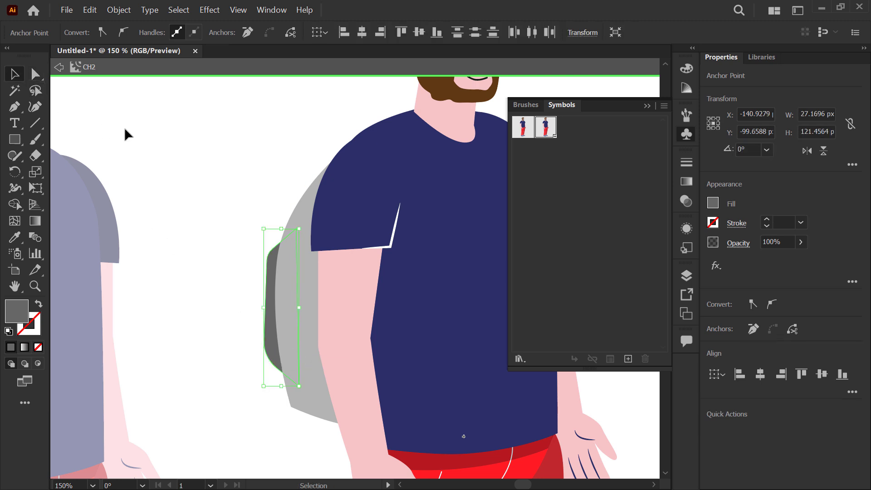
pyautogui.click(124, 134)
# Step: Draw a closed, curved dark gray strap with the Pen tool, running from the shoulder down the shirt to below the armpit
pyautogui.moveTo(287, 198); pyautogui.dragTo(222, 252)
pyautogui.press('alt')
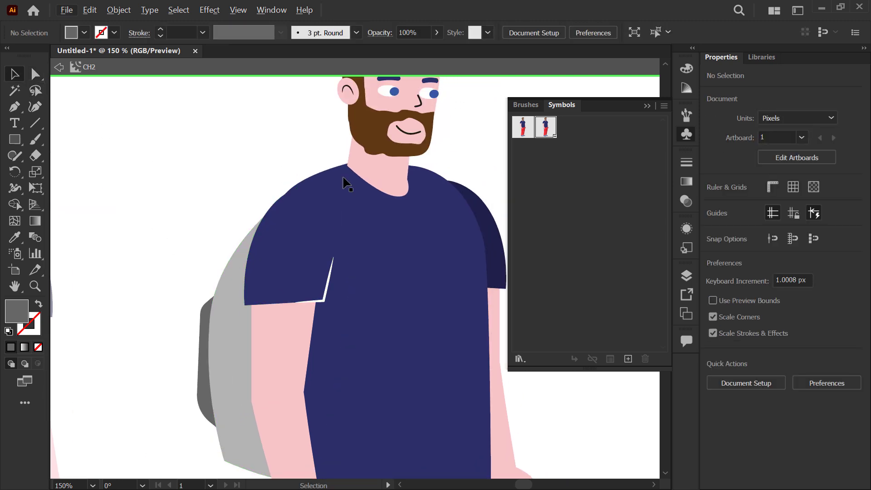
pyautogui.click(15, 110)
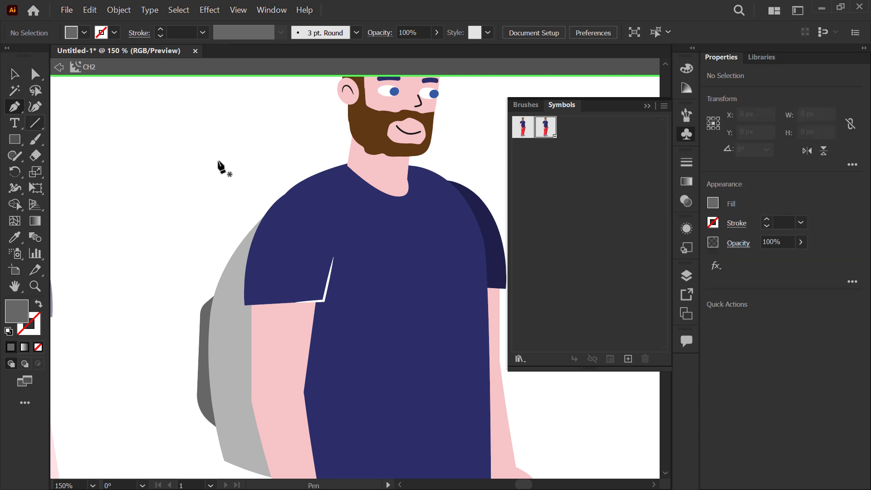
pyautogui.click(291, 188)
pyautogui.moveTo(331, 199); pyautogui.dragTo(346, 219)
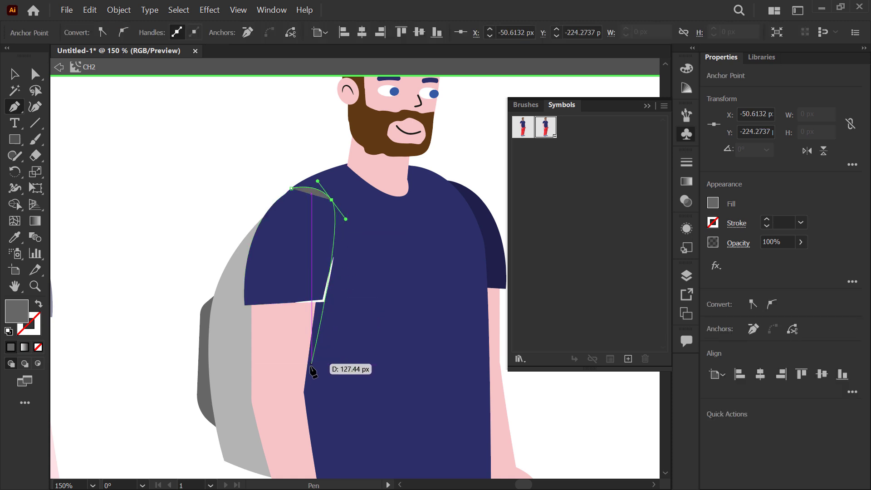
pyautogui.click(305, 377)
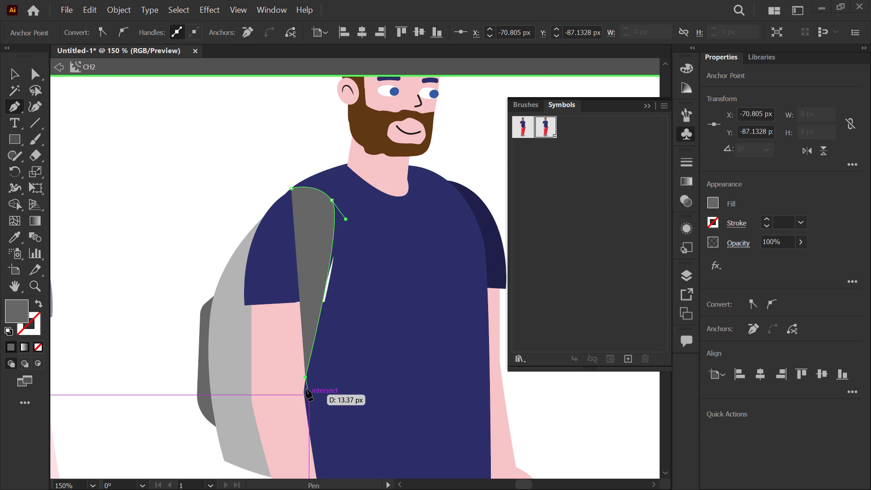
pyautogui.moveTo(304, 393); pyautogui.dragTo(305, 338)
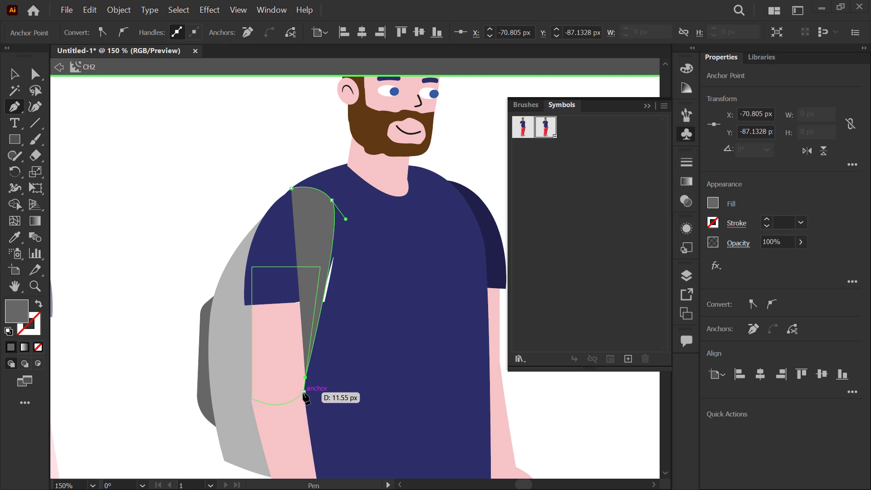
pyautogui.click(312, 446)
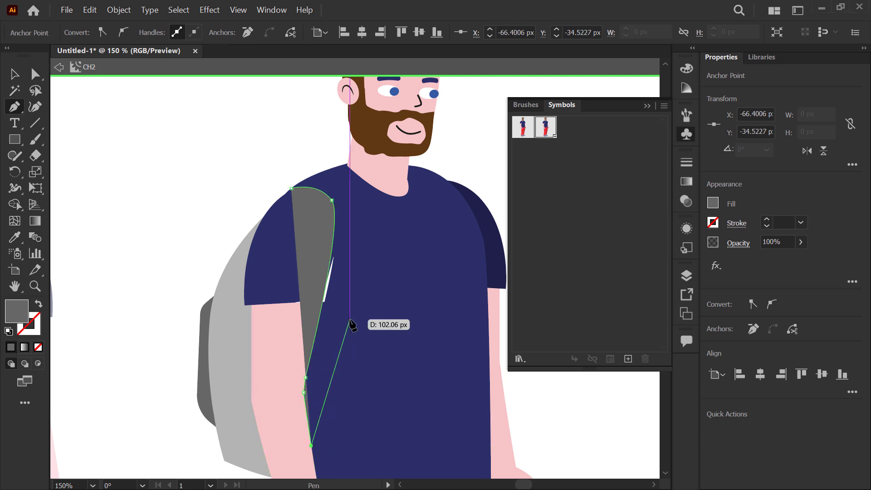
pyautogui.moveTo(350, 298); pyautogui.dragTo(364, 259)
pyautogui.moveTo(364, 201); pyautogui.dragTo(286, 287)
pyautogui.click(285, 288)
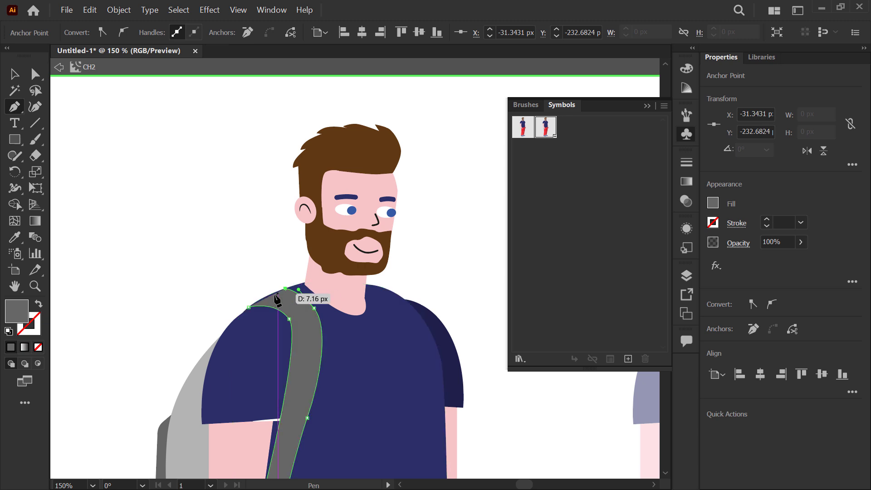
pyautogui.click(249, 308)
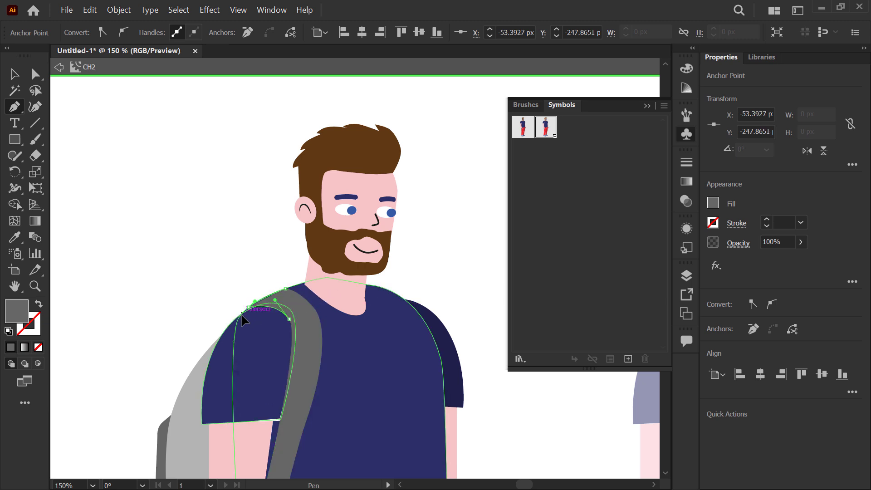
# Step: Adjust the curve of the strap's shoulder end so it follows the shirt's upper edge
pyautogui.moveTo(243, 314); pyautogui.dragTo(243, 313)
pyautogui.moveTo(172, 249); pyautogui.dragTo(219, 210)
pyautogui.scroll(2, 294, 254)
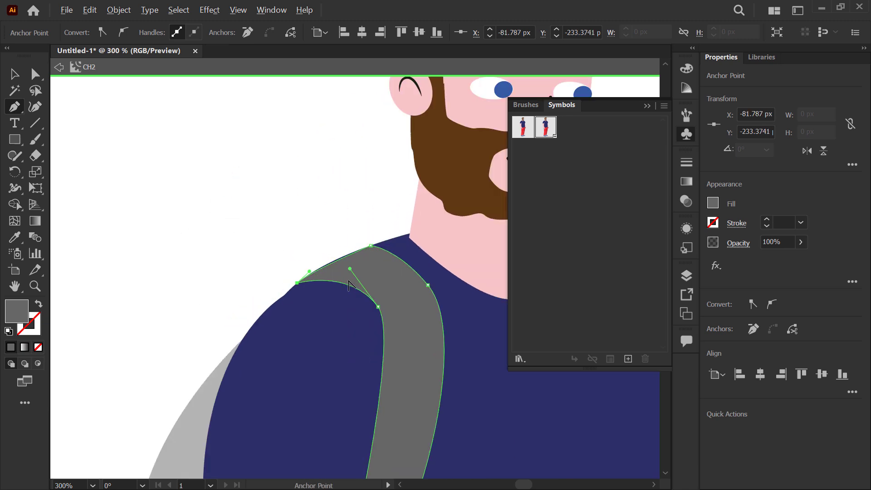
pyautogui.scroll(1, 348, 285)
pyautogui.press('a')
pyautogui.moveTo(296, 268); pyautogui.dragTo(322, 238)
pyautogui.scroll(-4, 228, 187)
pyautogui.moveTo(288, 313)
pyautogui.mouseDown()
pyautogui.moveTo(299, 300)
pyautogui.moveTo(301, 310)
pyautogui.mouseUp()
pyautogui.scroll(1, 203, 221)
# Step: Exit symbol editing mode and bring all three CH2 instances into view
pyautogui.click(58, 68)
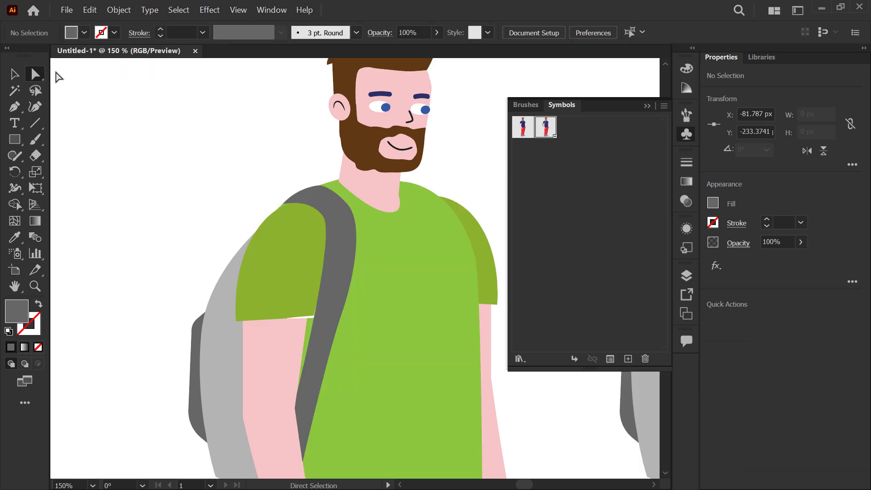
pyautogui.scroll(-3, 197, 198)
pyautogui.moveTo(298, 257); pyautogui.dragTo(341, 260)
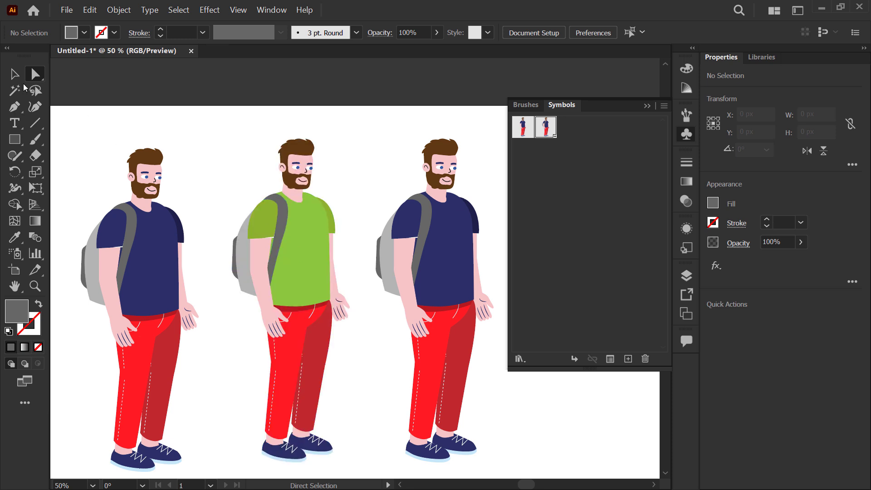
# Step: Examine the middle, green-shirted CH2 instance alongside the other two by selecting it, and leave everything deselected
pyautogui.click(14, 74)
pyautogui.click(304, 204)
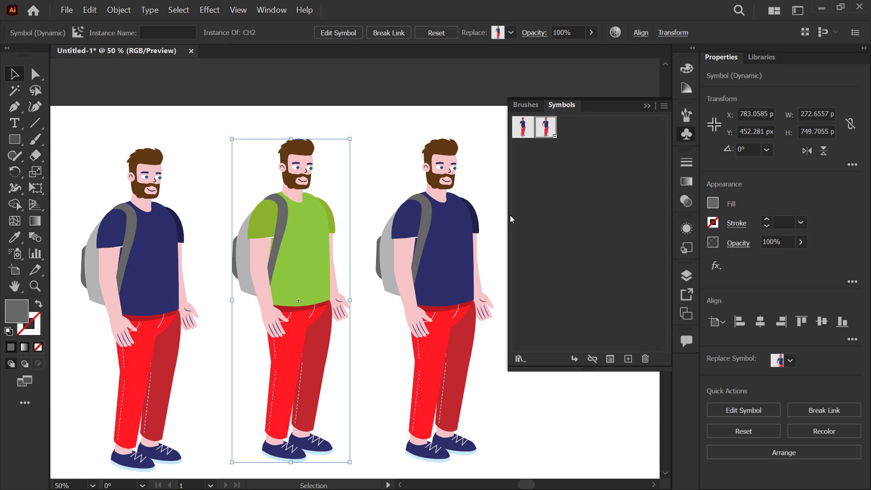
pyautogui.click(316, 132)
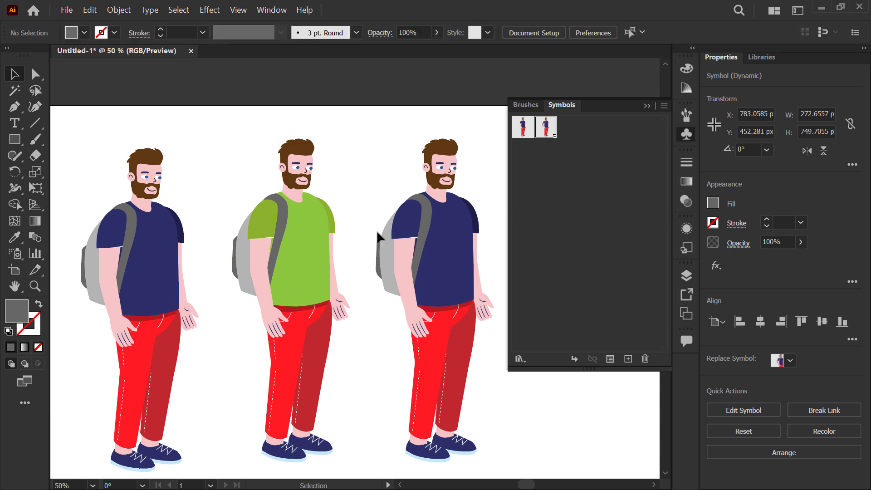
pyautogui.click(302, 218)
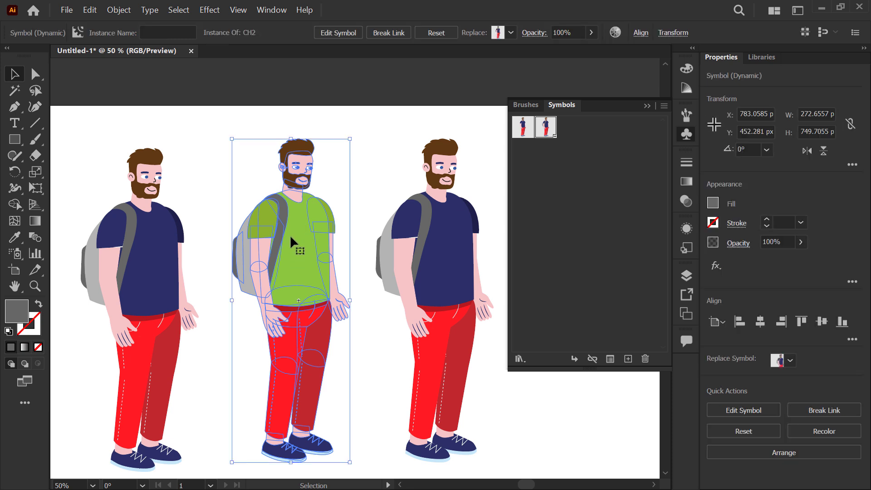
pyautogui.click(35, 74)
pyautogui.click(81, 80)
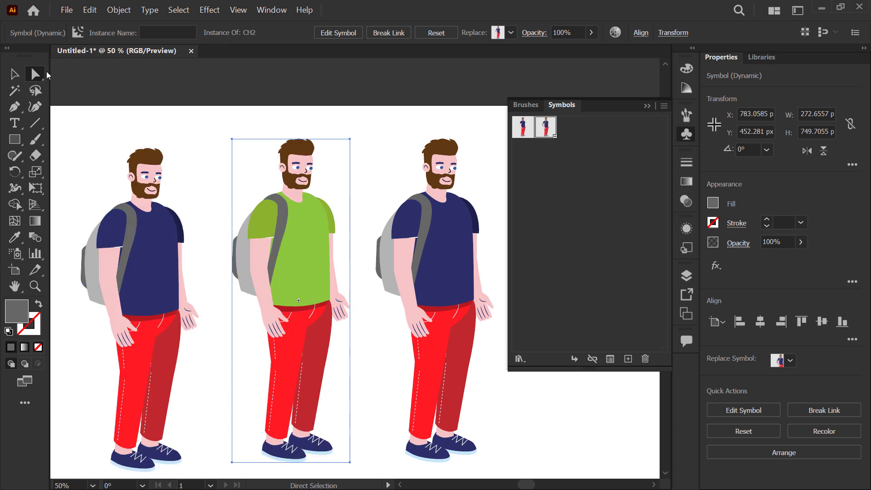
pyautogui.click(22, 77)
pyautogui.click(276, 119)
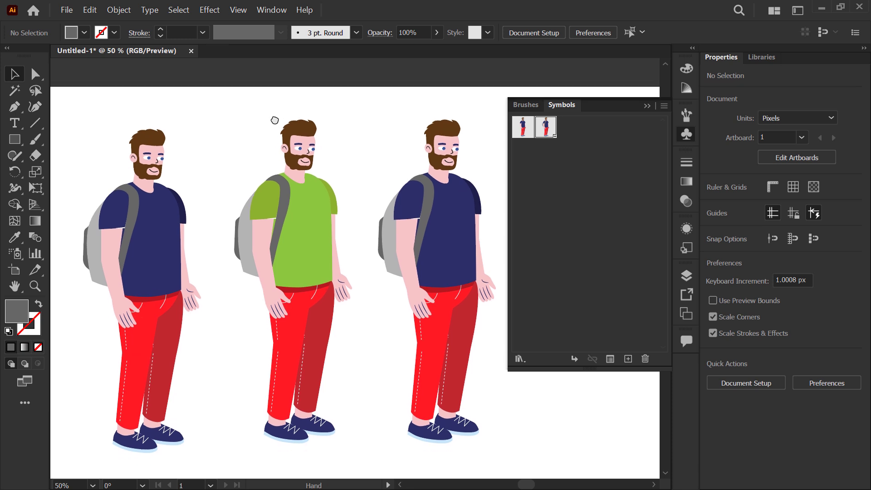
pyautogui.scroll(-1, 276, 120)
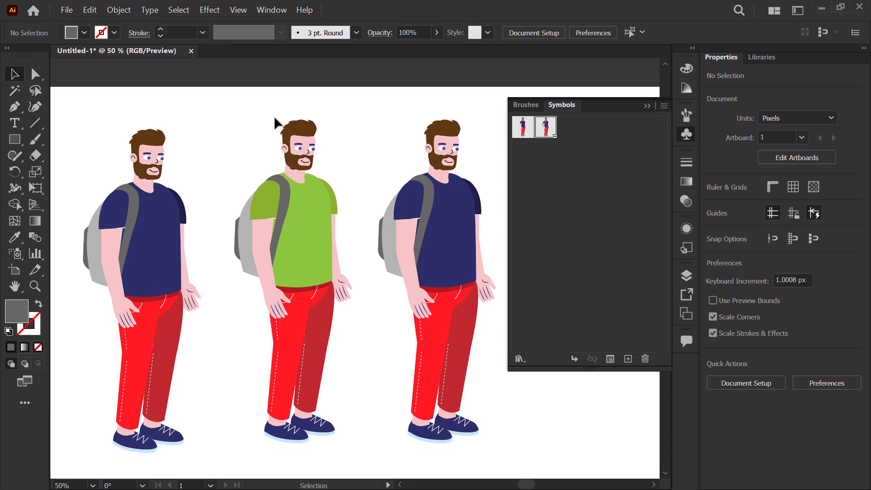